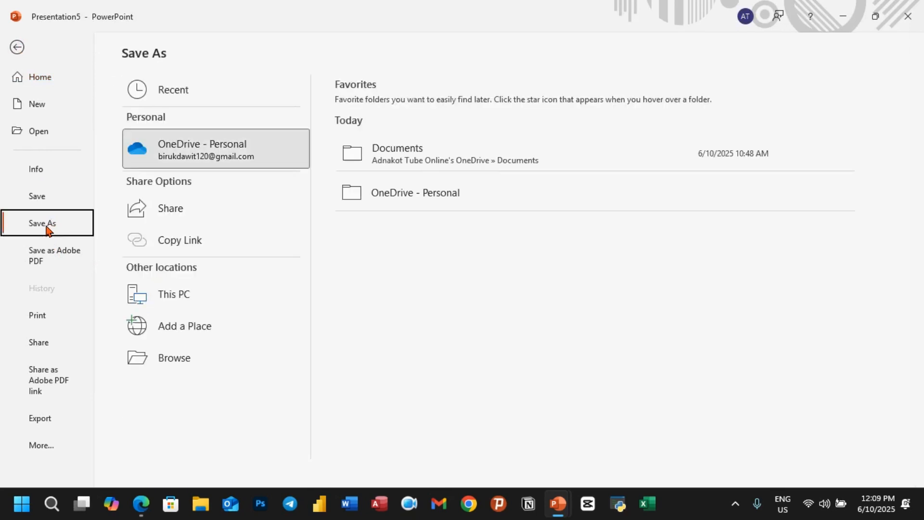
# Save the presentation as a PowerPoint Template (*.potx) named "For client" in the Custom Office Templates folder
pyautogui.click(196, 297)
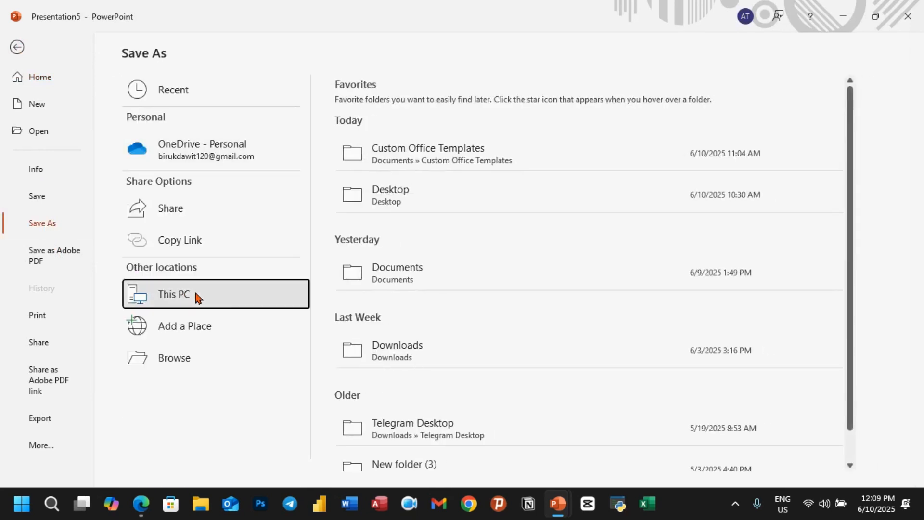
pyautogui.click(432, 277)
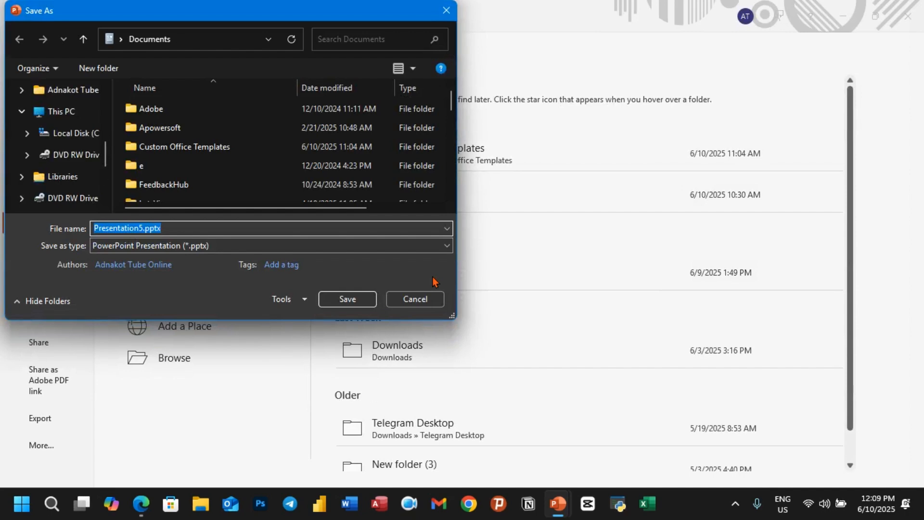
pyautogui.write('For client')
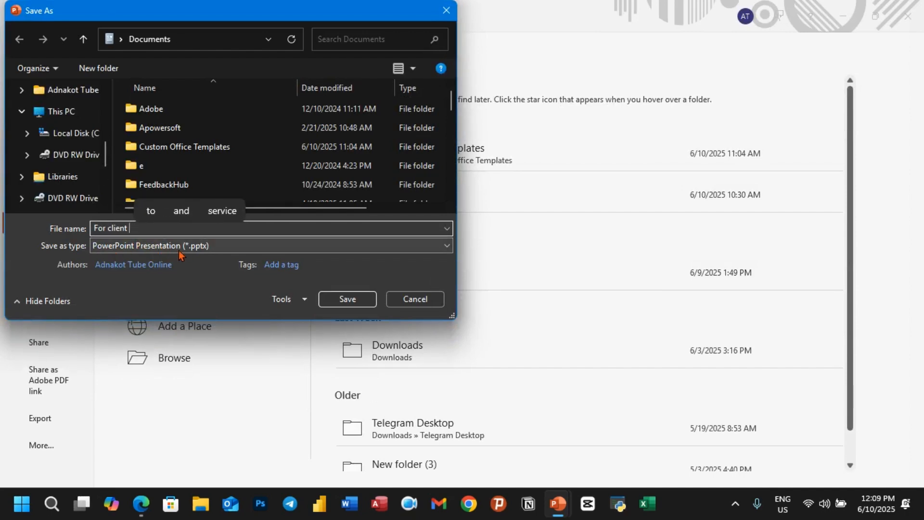
pyautogui.click(448, 245)
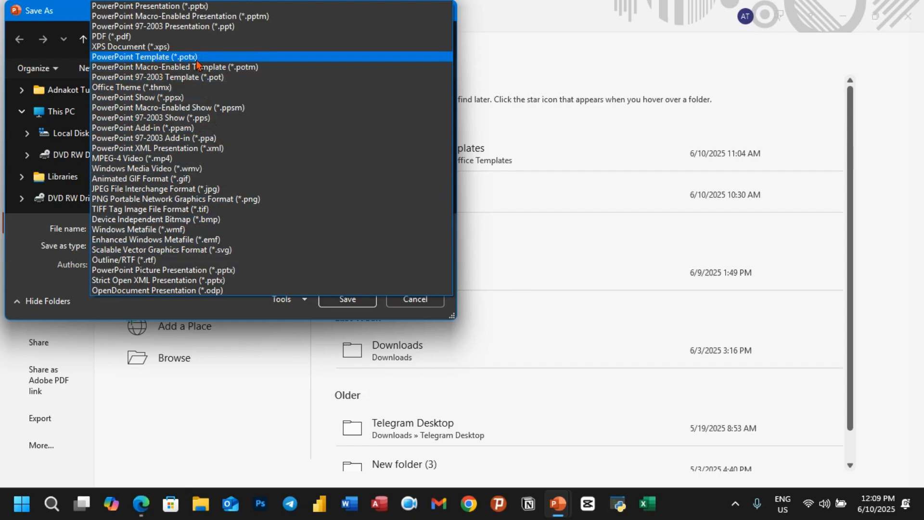
pyautogui.click(144, 57)
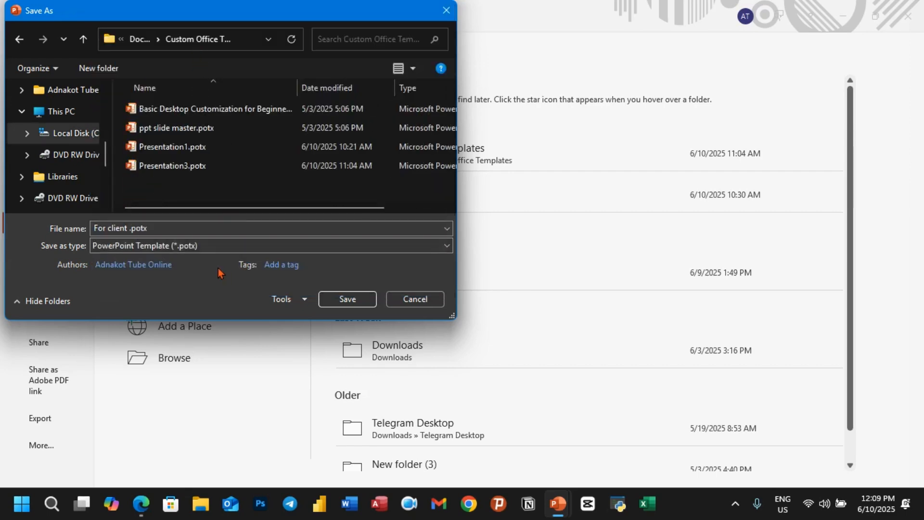
pyautogui.click(346, 299)
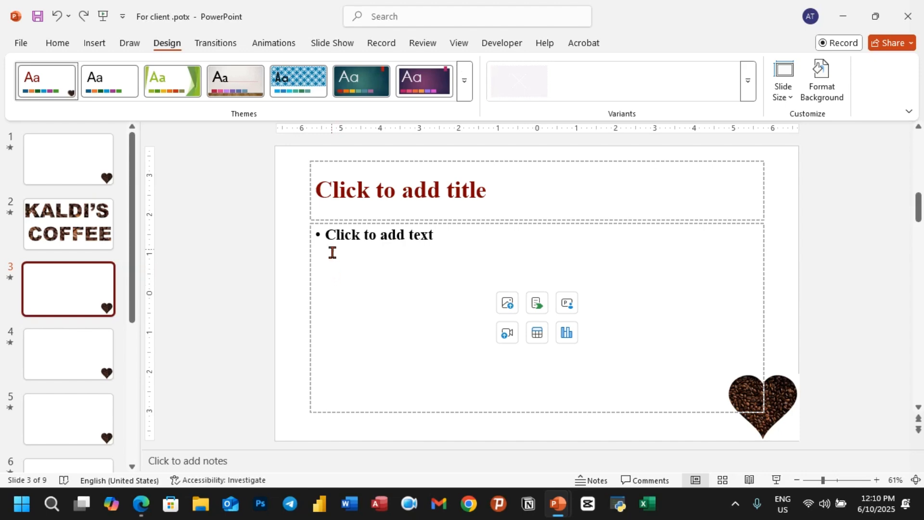
# Close the template, restart PowerPoint and create a new presentation from the personal template "For client"
pyautogui.click(909, 16)
pyautogui.click(560, 505)
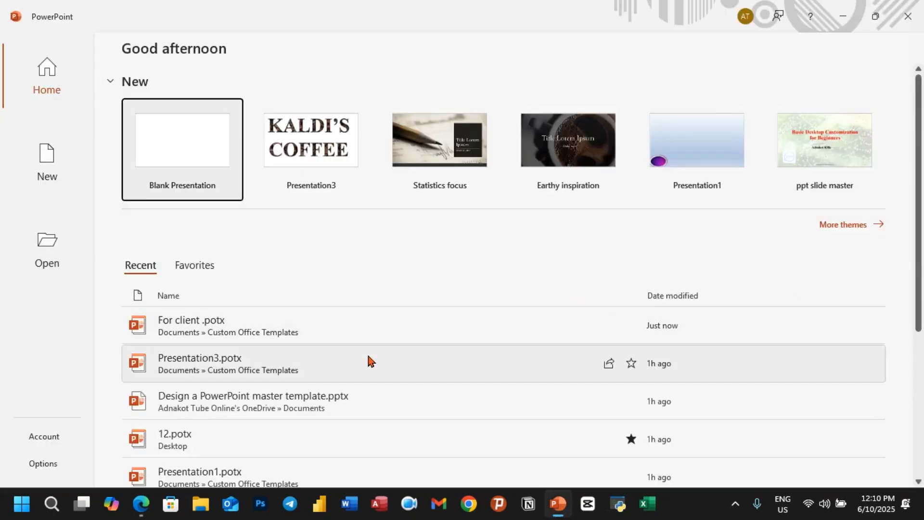
pyautogui.click(50, 164)
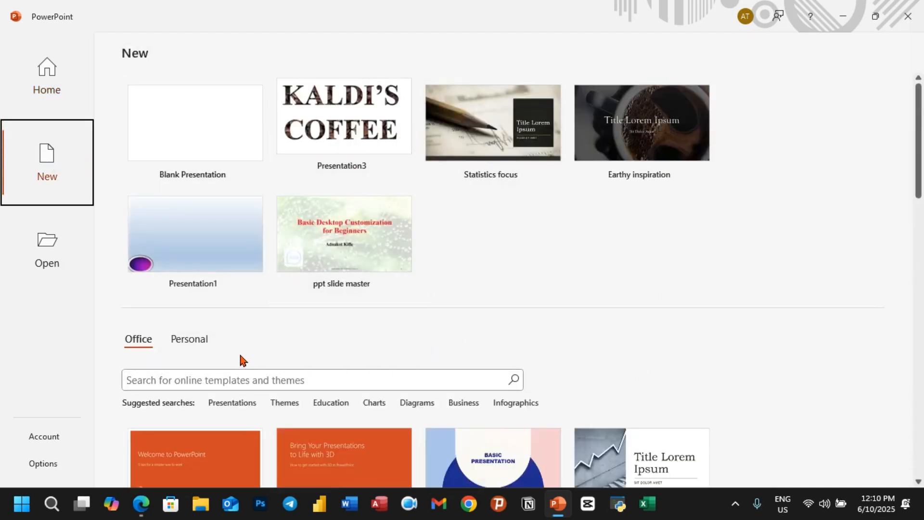
pyautogui.click(198, 346)
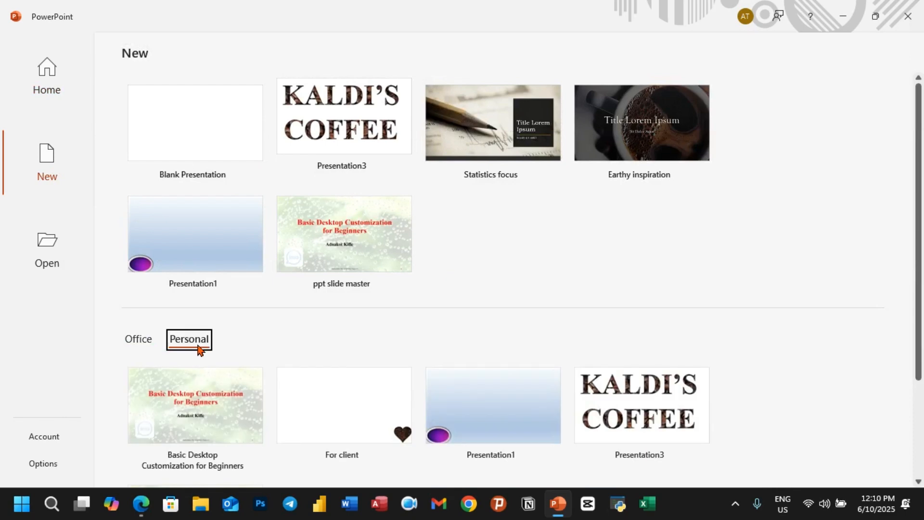
pyautogui.scroll(-1, 332, 370)
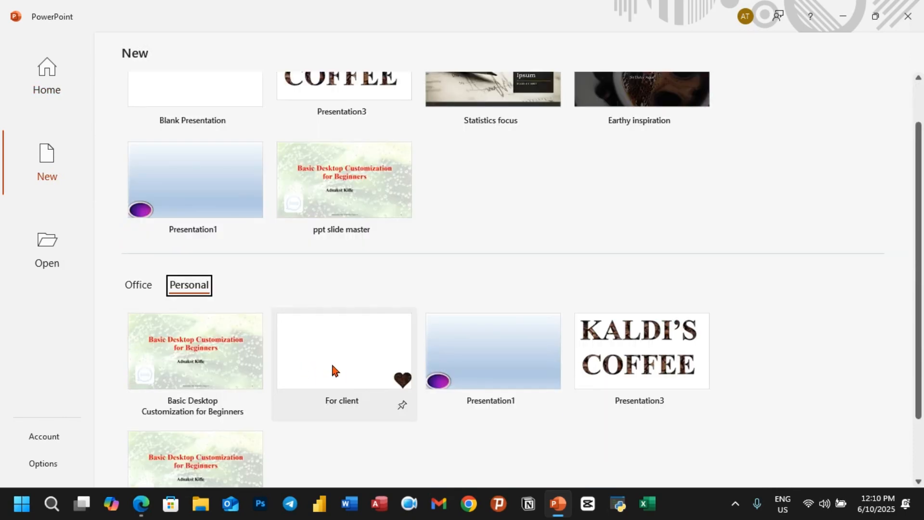
pyautogui.click(383, 360)
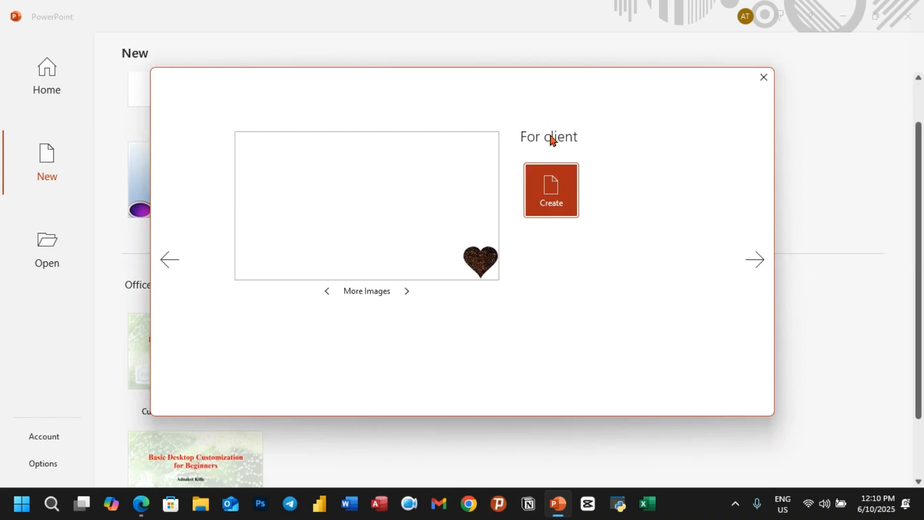
pyautogui.click(553, 204)
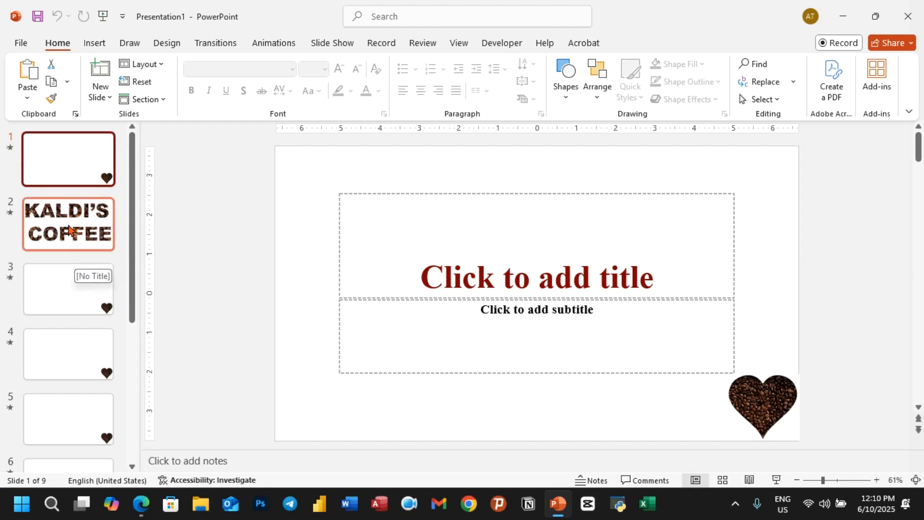
# Delete the blank title slide at the start of the presentation
pyautogui.rightClick(73, 166)
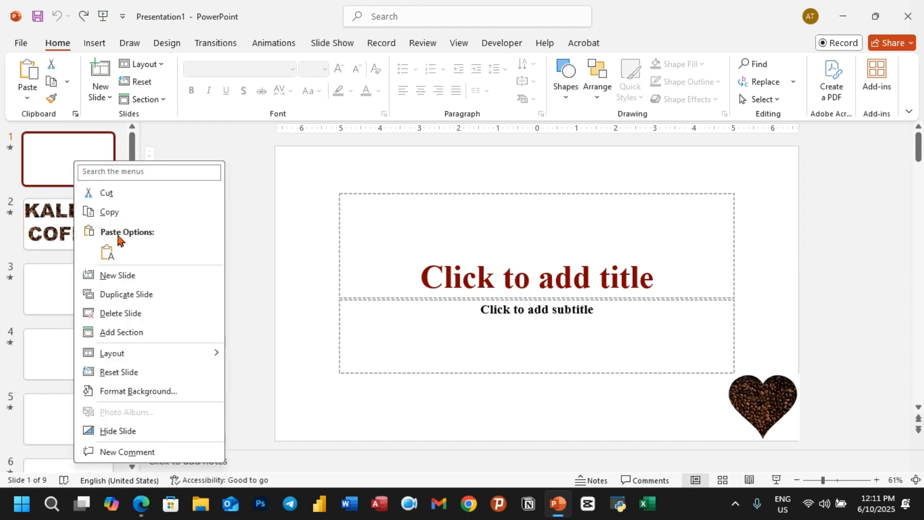
pyautogui.click(118, 314)
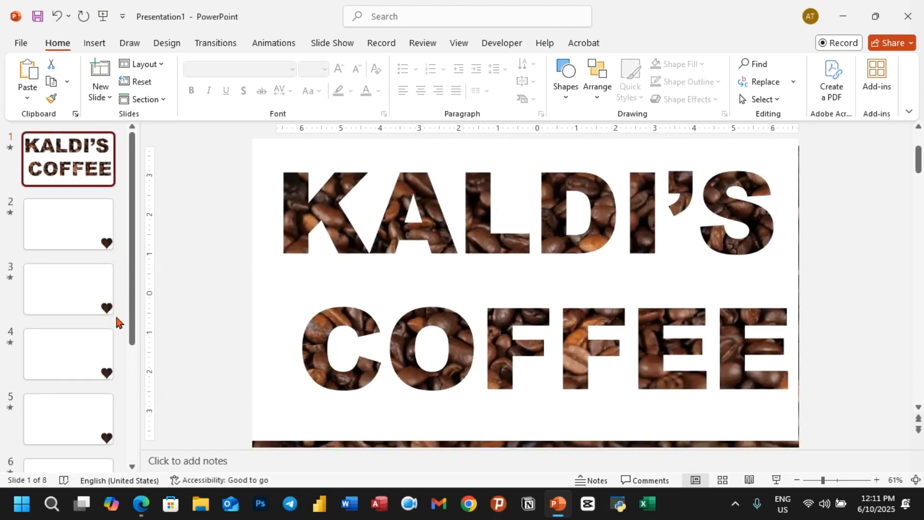
# Fill slide 2 with the title "sfsafhasfjkhsjk" and the bullets "Sfsfsf" and "Dfdsfdsf"
pyautogui.click(79, 229)
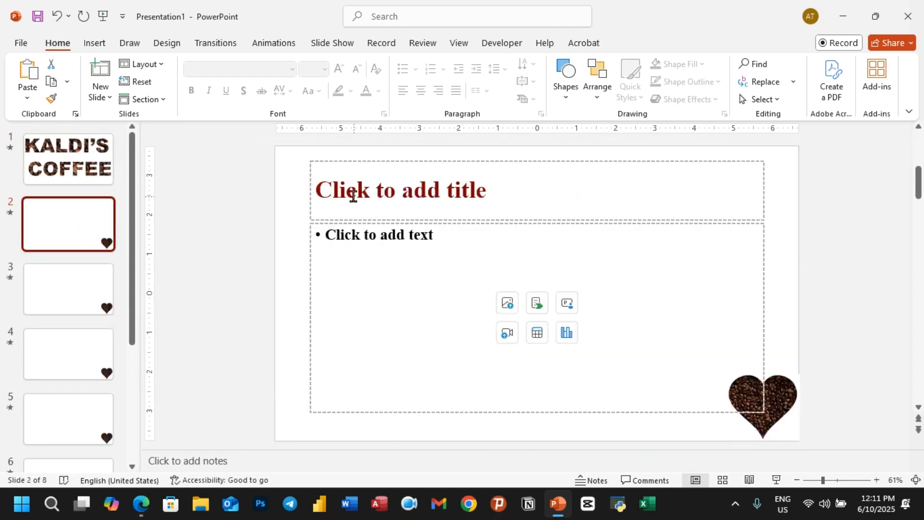
pyautogui.click(353, 196)
pyautogui.write('sfsafhasfjkhsjk')
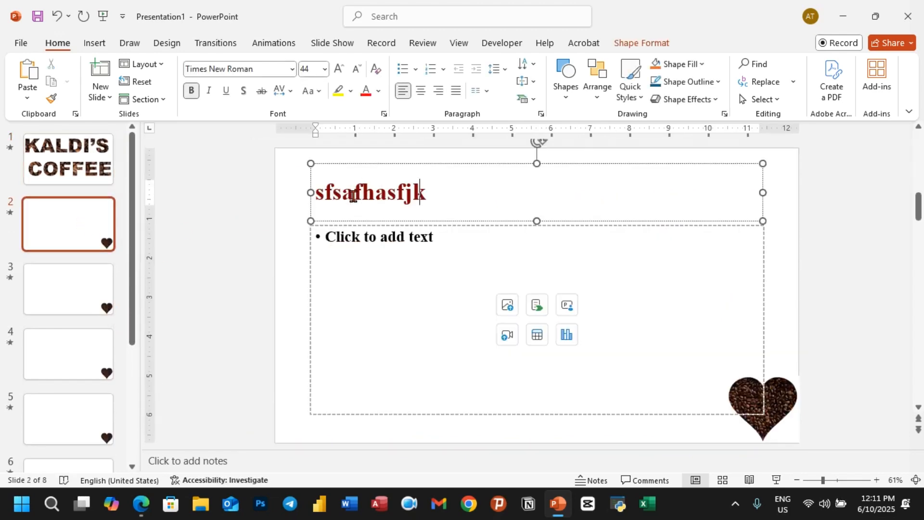
pyautogui.click(393, 245)
pyautogui.write('sfsf')
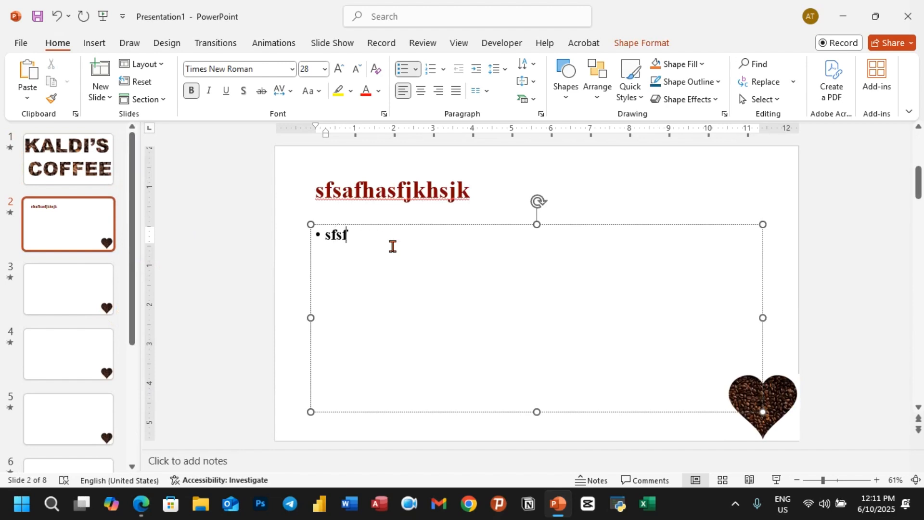
pyautogui.write('sf')
pyautogui.press('Return')
pyautogui.write('dfdsfdsf')
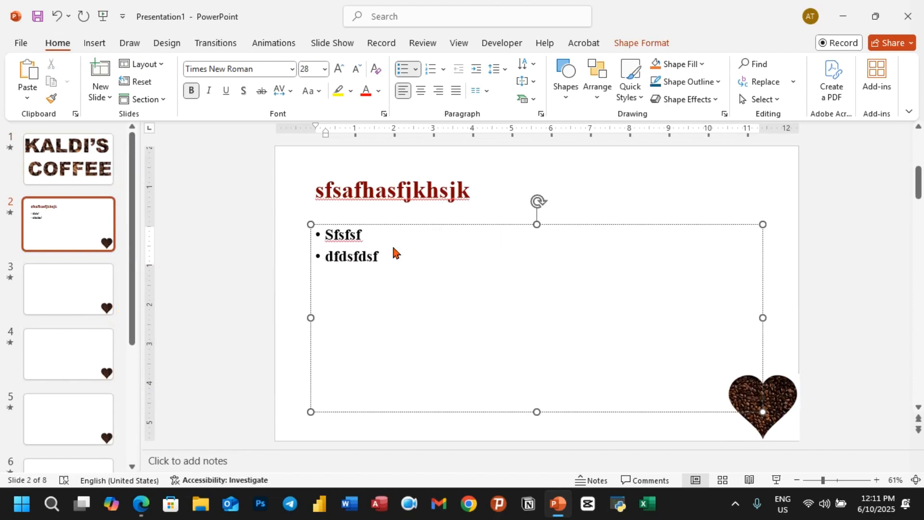
pyautogui.press('Return')
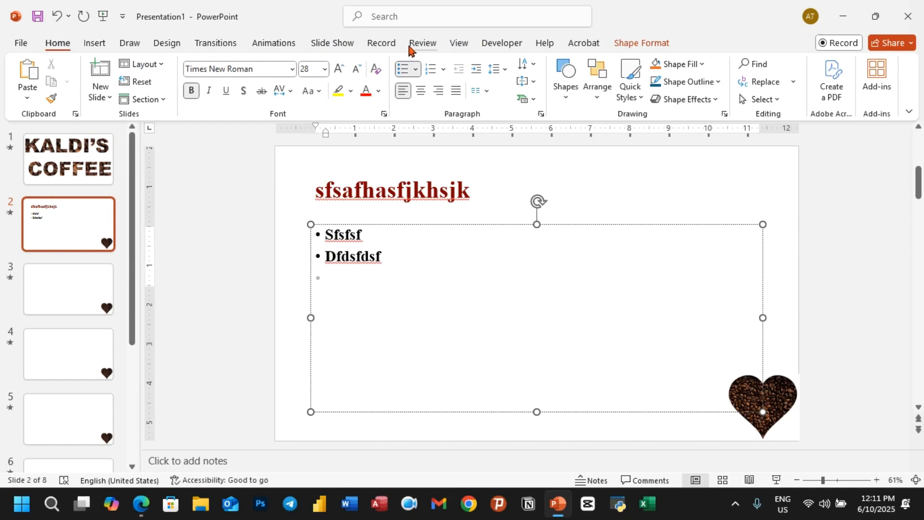
# Change the first-level body text bullets in the slide master to the four-diamond style (❖) and return to the normal slide view
pyautogui.click(457, 45)
pyautogui.click(193, 80)
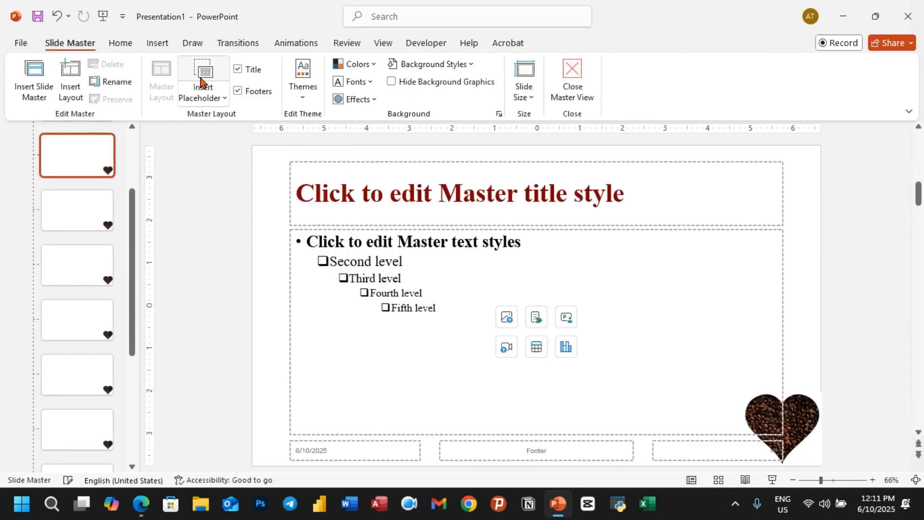
pyautogui.click(310, 248)
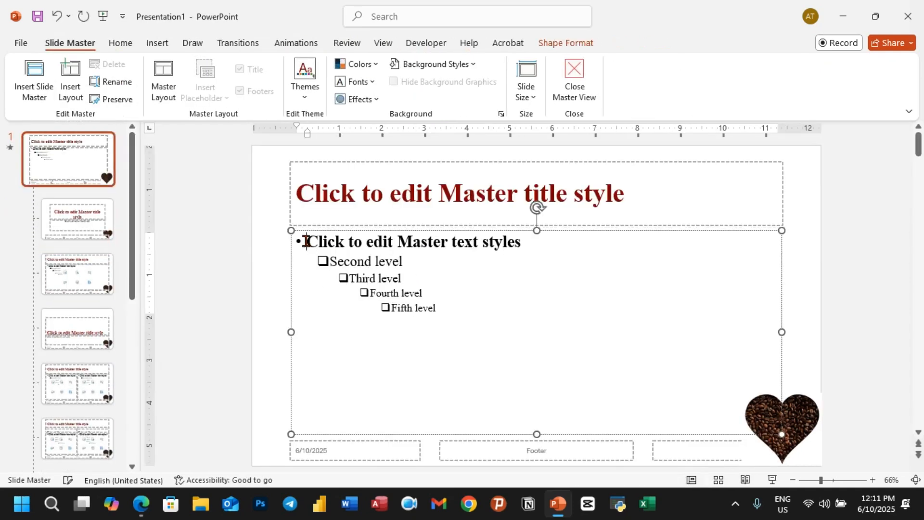
pyautogui.moveTo(303, 240); pyautogui.dragTo(533, 231)
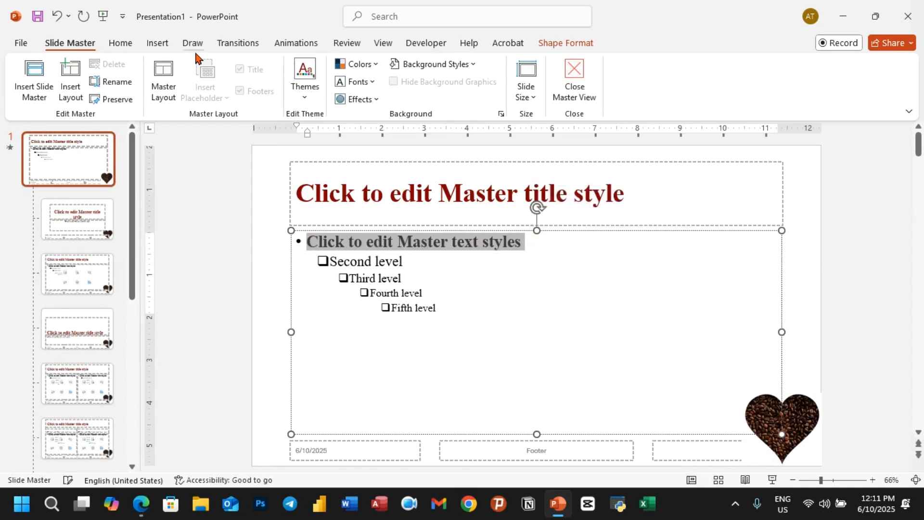
pyautogui.click(128, 46)
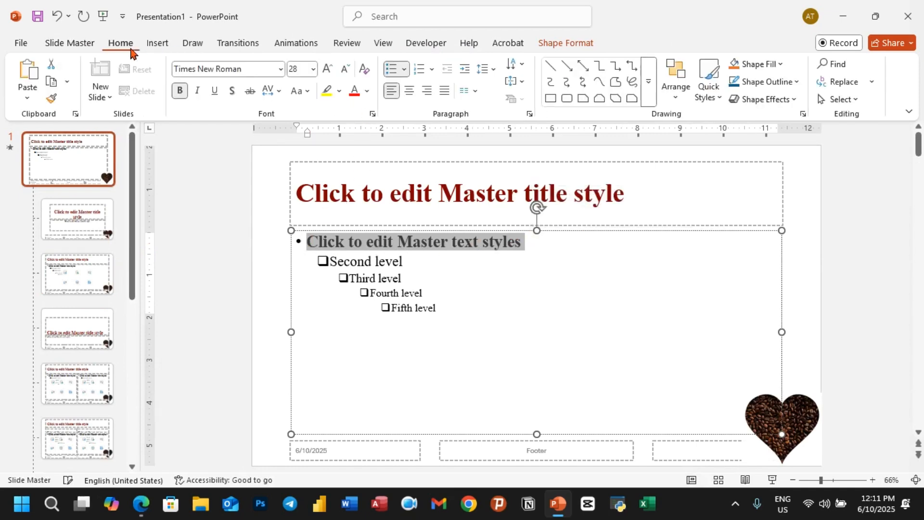
pyautogui.click(404, 69)
pyautogui.click(532, 171)
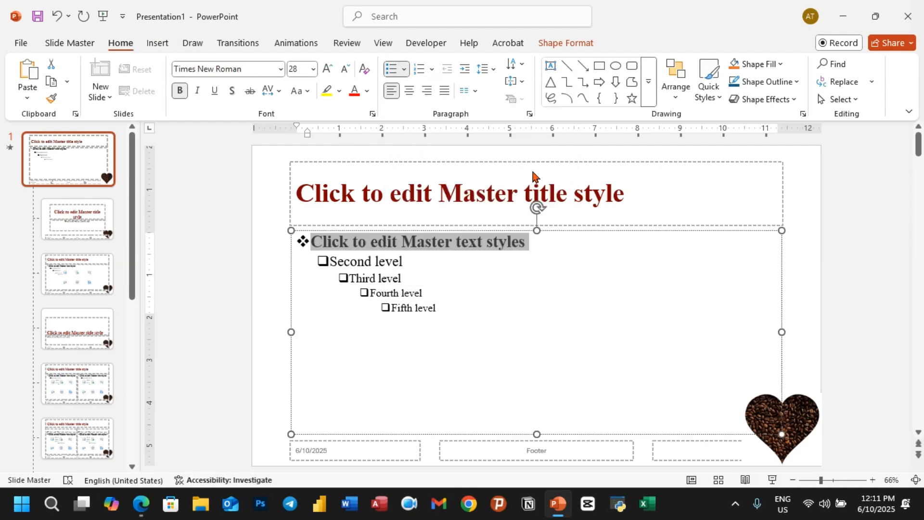
pyautogui.click(69, 43)
pyautogui.click(561, 87)
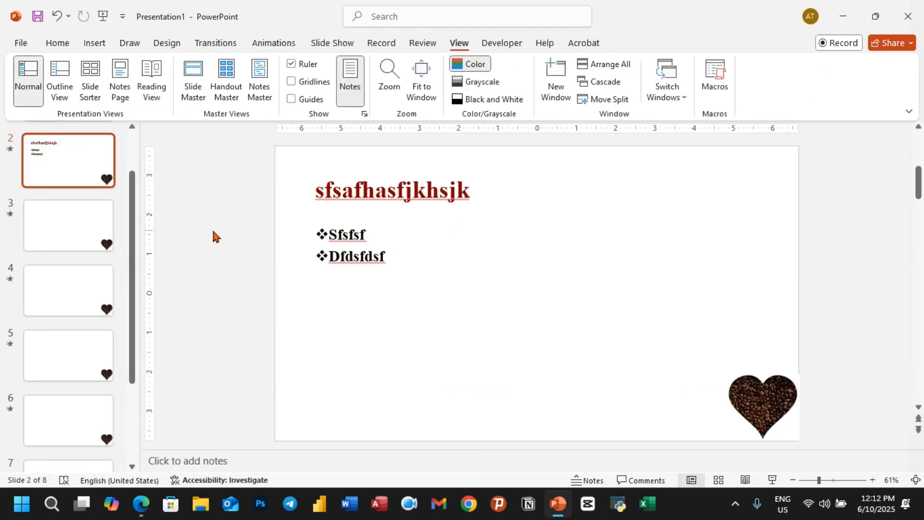
# Fill slide 3 with the title "fdfdg" and the bullets "Dgdg", "Gfhfh" and "fgfdhfh"
pyautogui.click(74, 229)
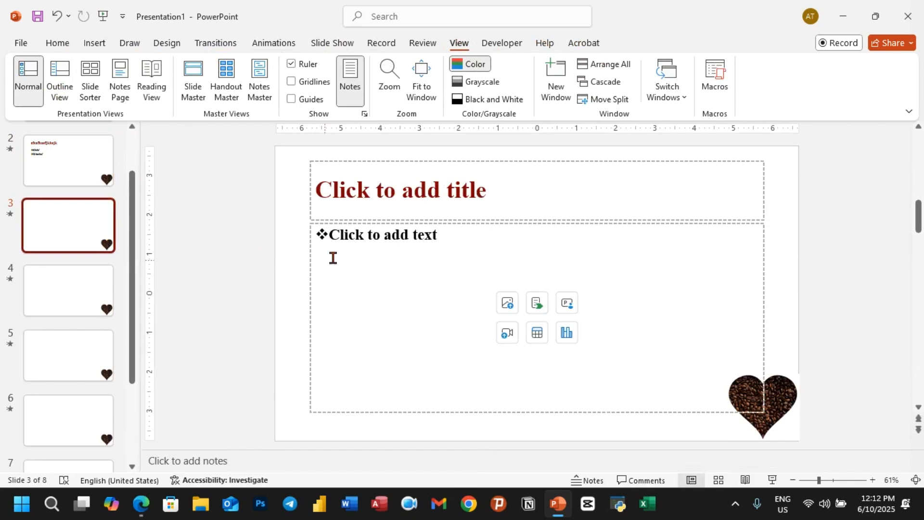
pyautogui.click(367, 208)
pyautogui.write('fdfdg')
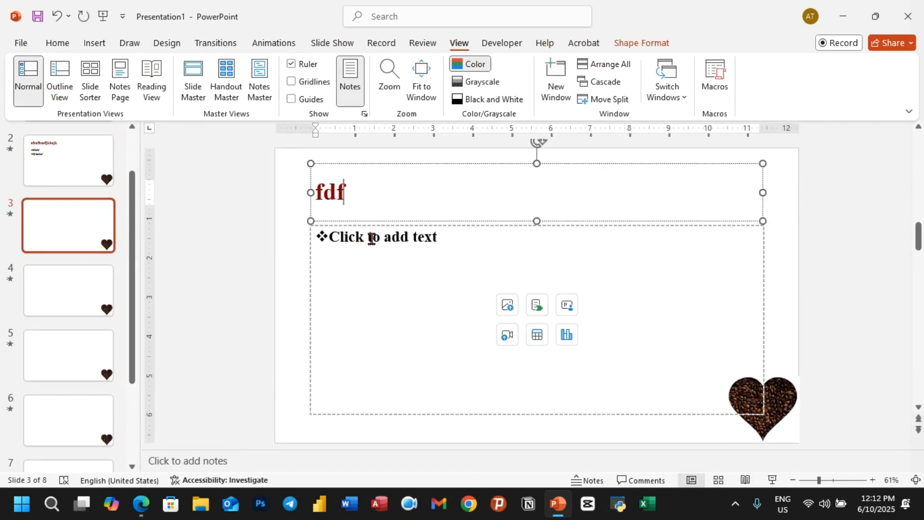
pyautogui.click(362, 247)
pyautogui.write('dgdg')
pyautogui.press('Return')
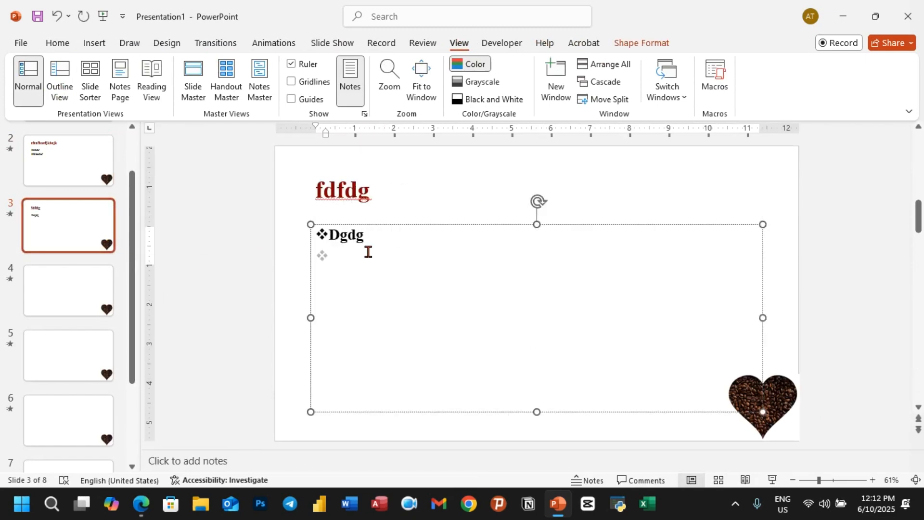
pyautogui.write('gfhfh')
pyautogui.press('Return')
pyautogui.write('fgfdhfh')
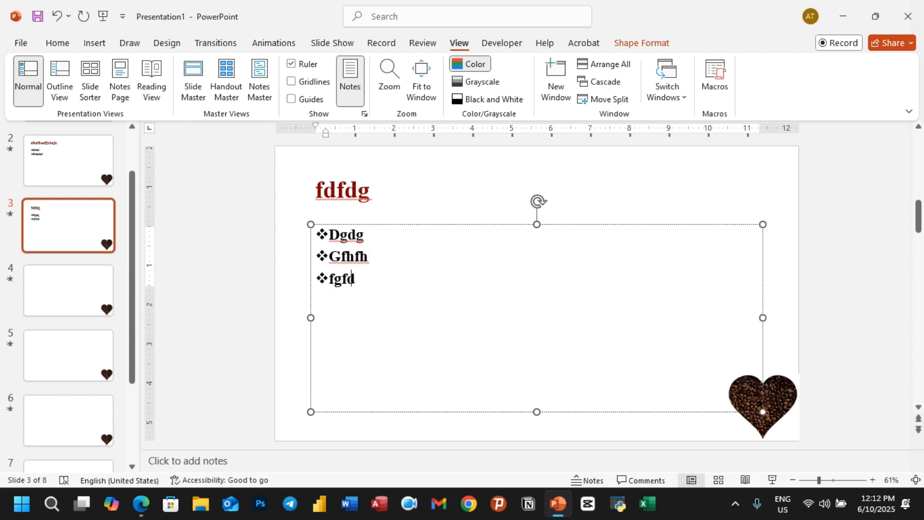
# Insert a new slide after slide 8 at the end of the presentation
pyautogui.click(95, 292)
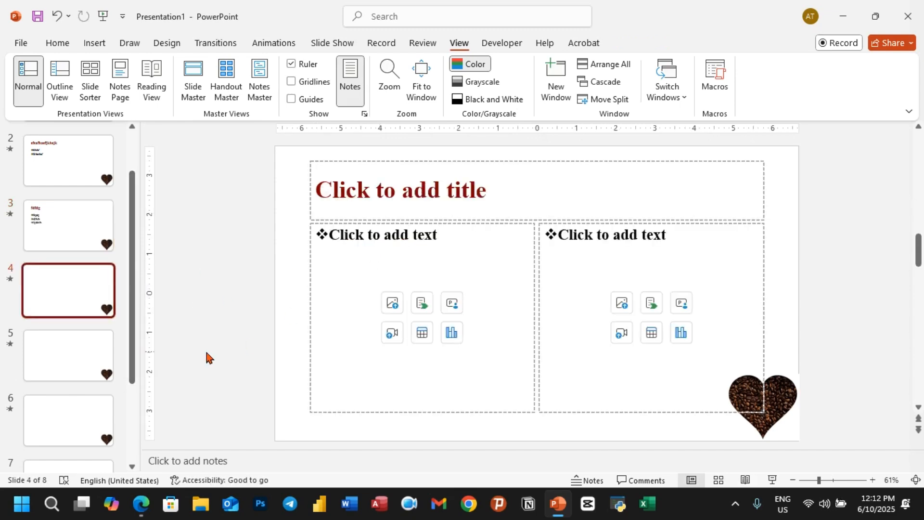
pyautogui.scroll(-3, 113, 270)
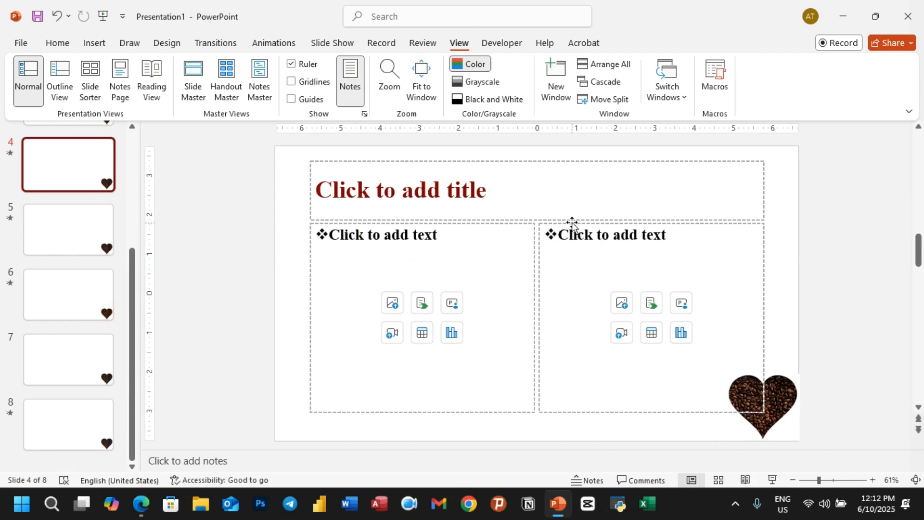
pyautogui.click(58, 459)
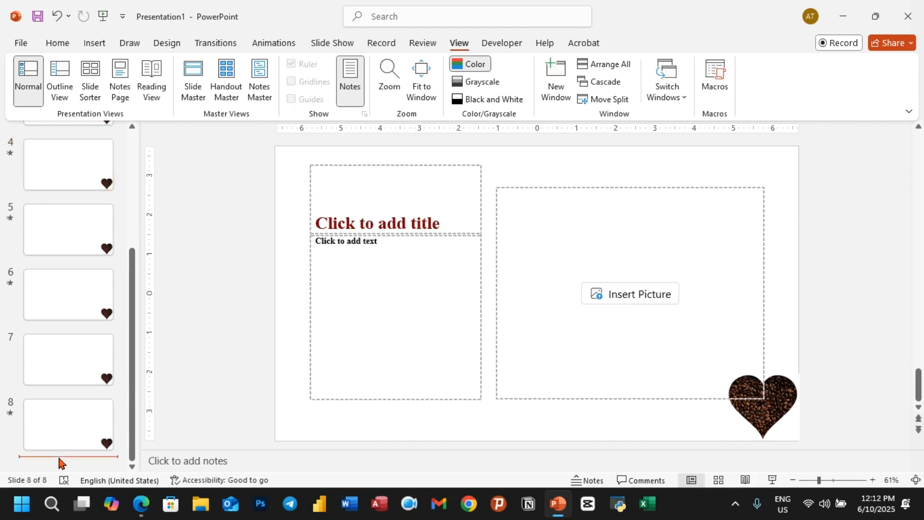
pyautogui.rightClick(59, 460)
pyautogui.click(86, 427)
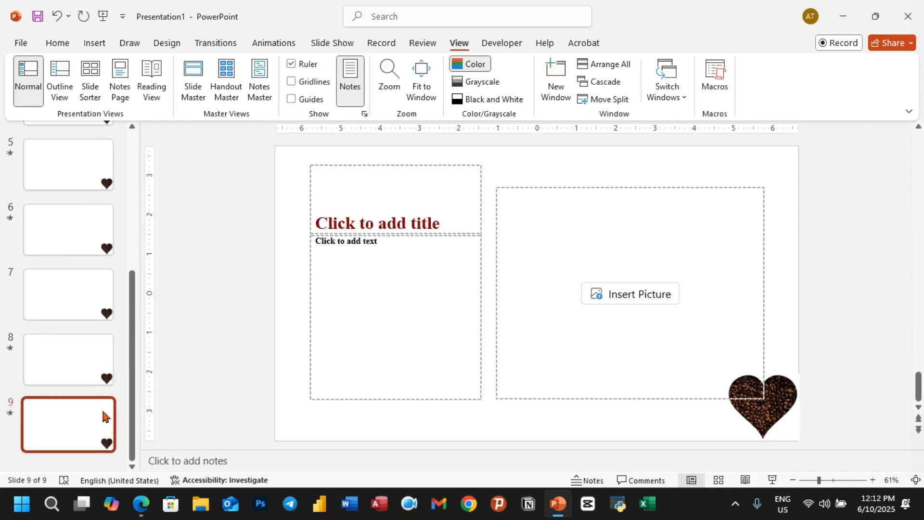
# Change the layout of slide 9 to Title and Content
pyautogui.click(58, 43)
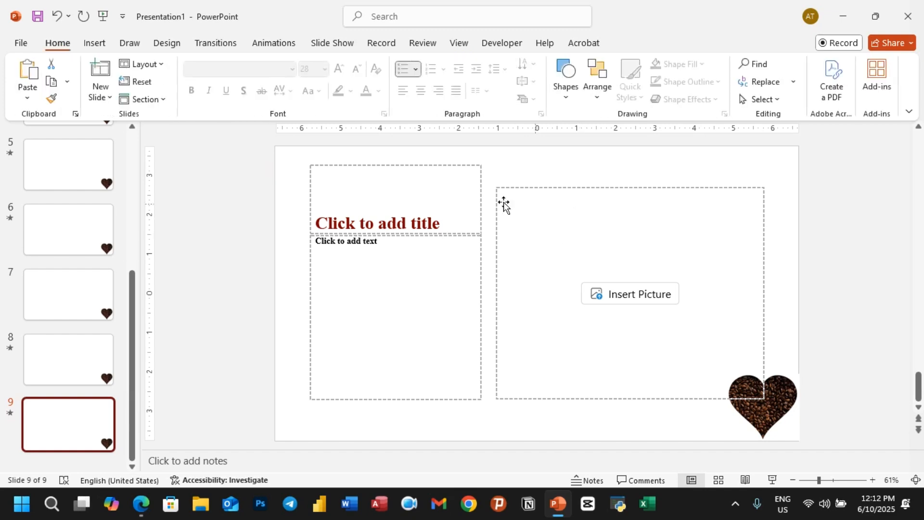
pyautogui.click(161, 65)
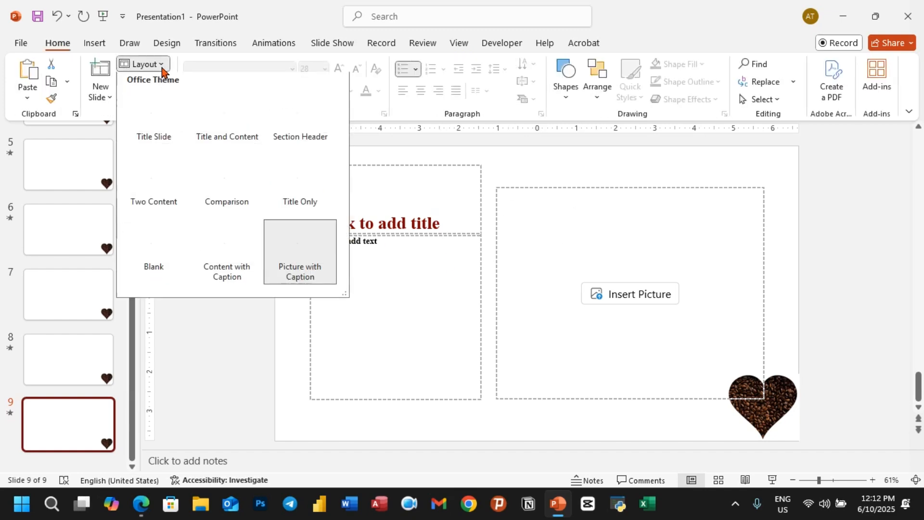
pyautogui.click(238, 126)
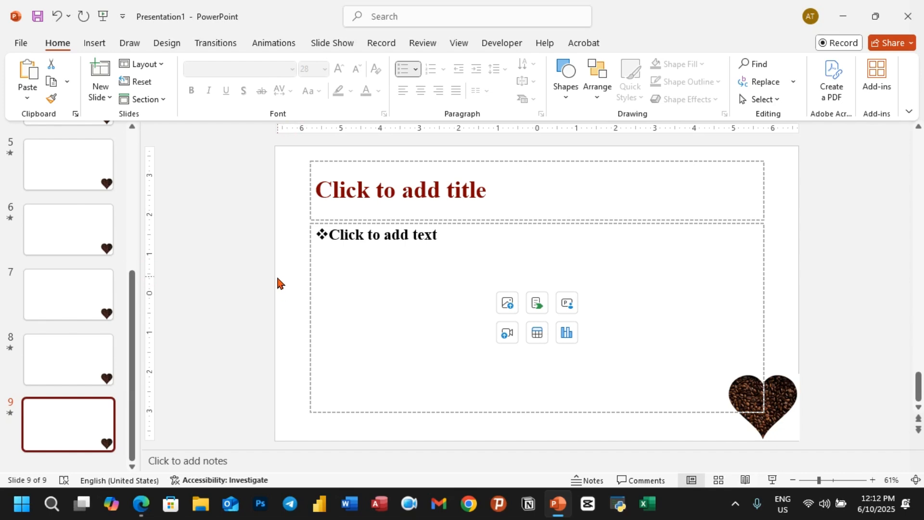
# Give slide 6 the title "Graph"
pyautogui.click(111, 217)
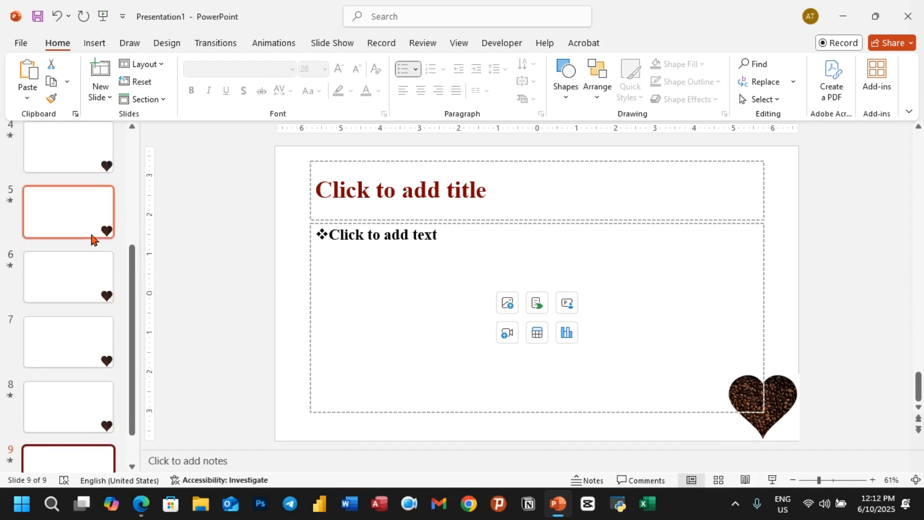
pyautogui.scroll(1, 133, 208)
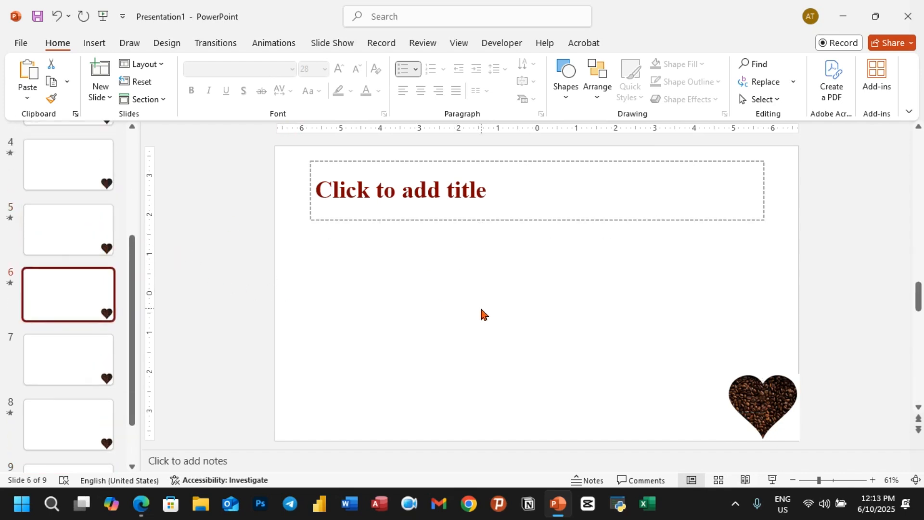
pyautogui.click(381, 186)
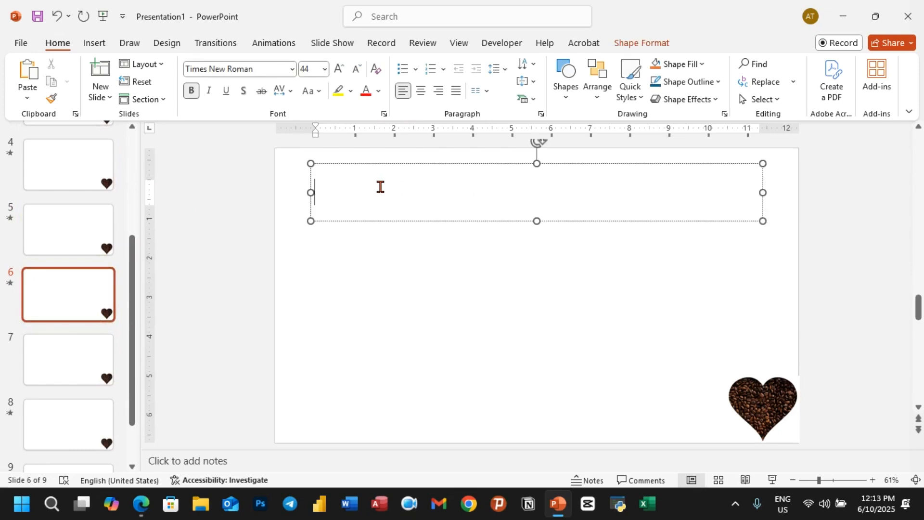
pyautogui.write('Graph')
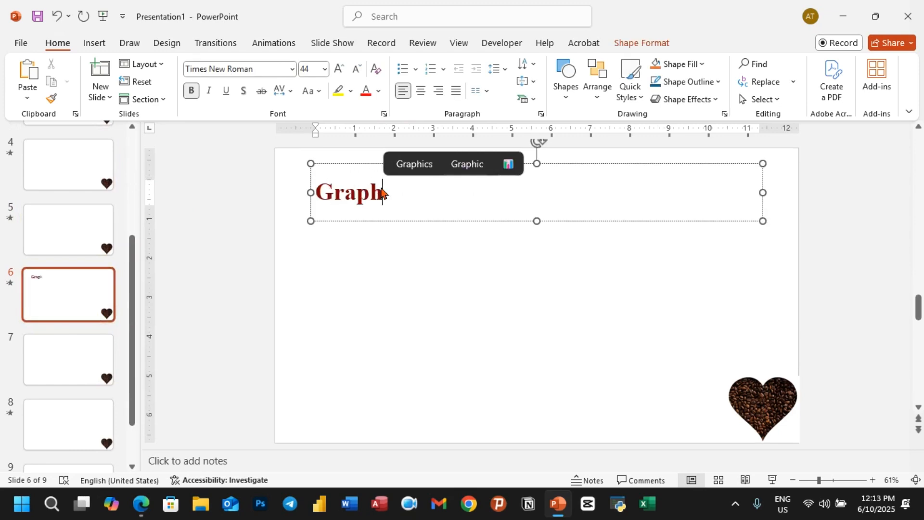
pyautogui.click(377, 268)
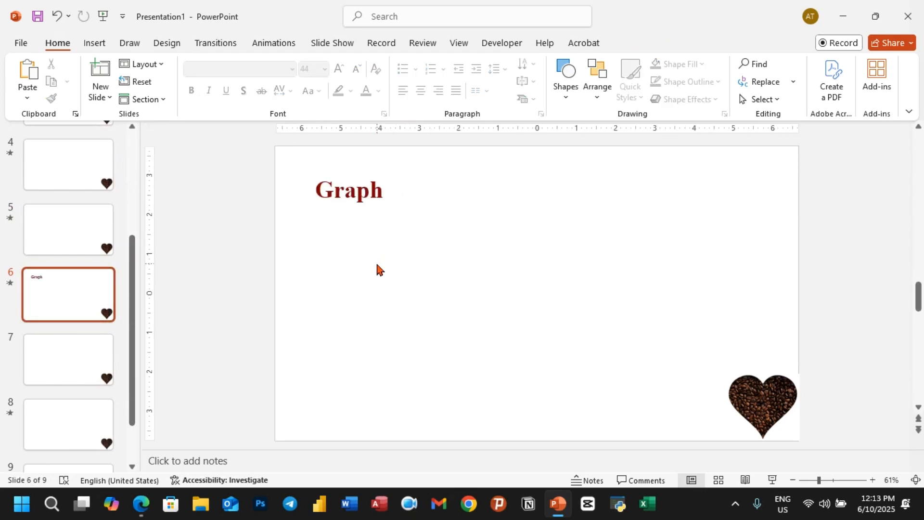
# Insert a Clustered Column chart on slide 6
pyautogui.click(95, 43)
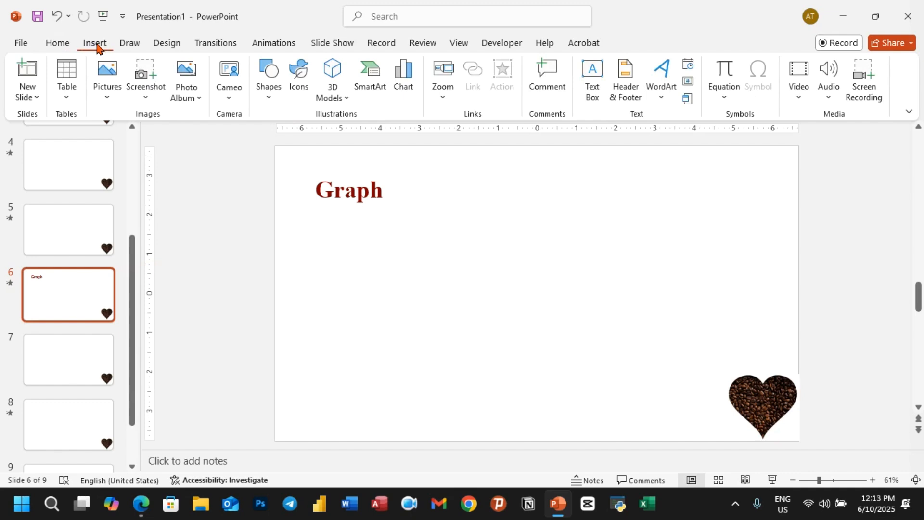
pyautogui.click(403, 81)
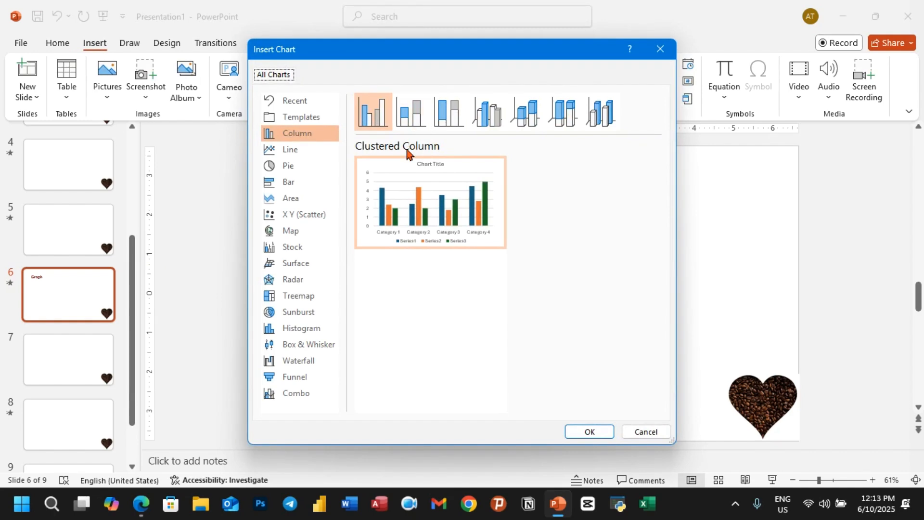
pyautogui.moveTo(419, 215)
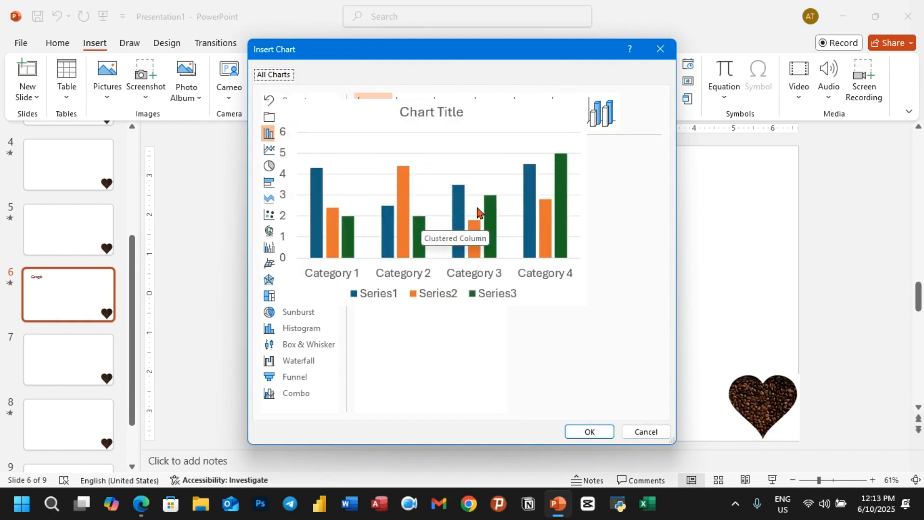
pyautogui.click(593, 431)
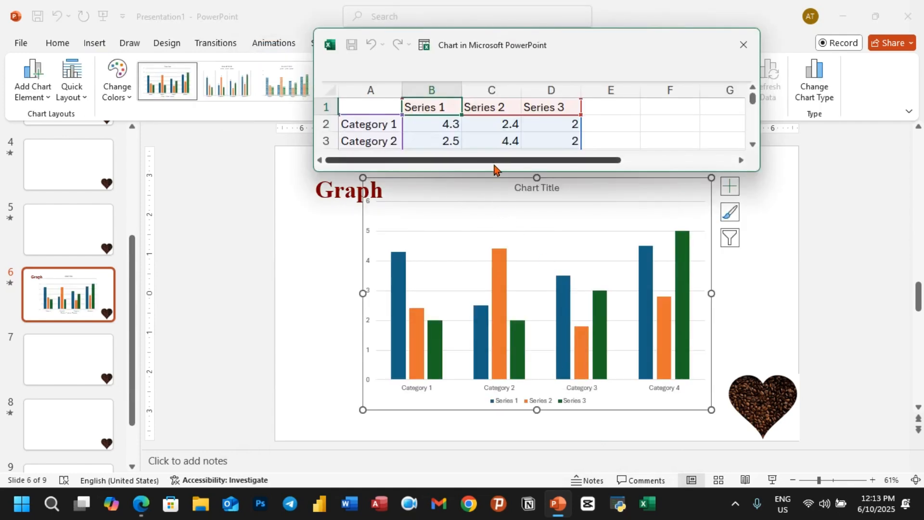
# Enlarge the chart data sheet and rename the four categories to Ethiopia, America, Kenya and Brazil
pyautogui.moveTo(497, 174); pyautogui.dragTo(497, 252)
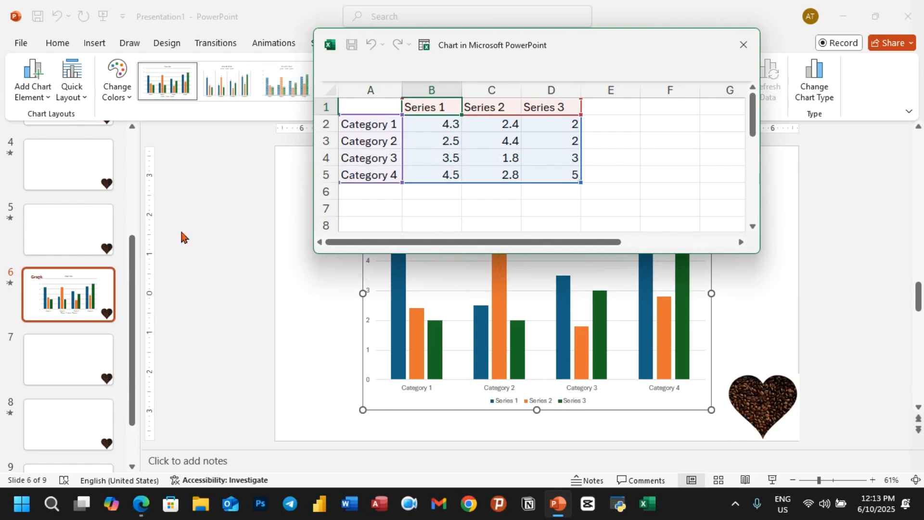
pyautogui.click(388, 125)
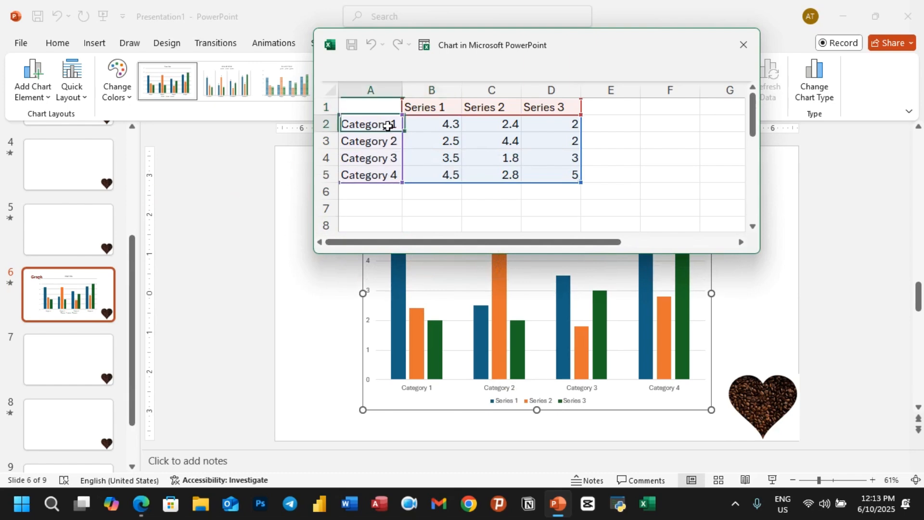
pyautogui.write('Ethiopia')
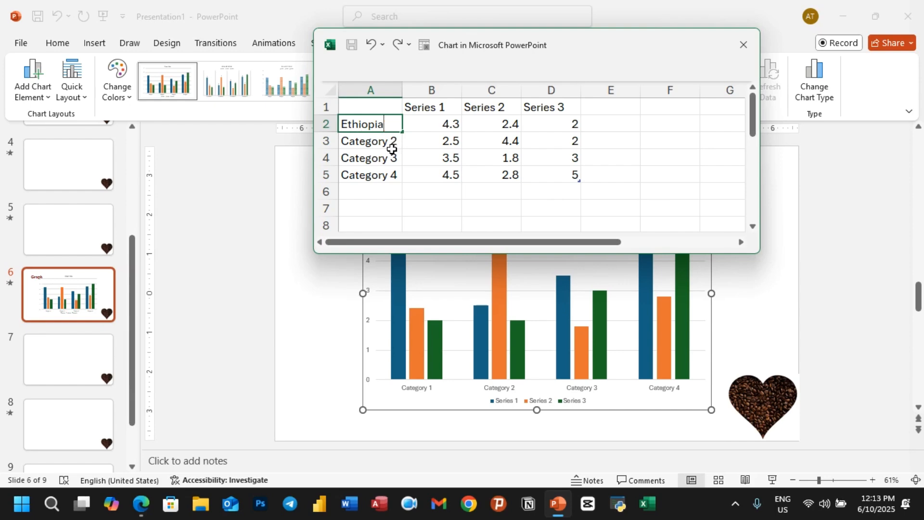
pyautogui.click(382, 146)
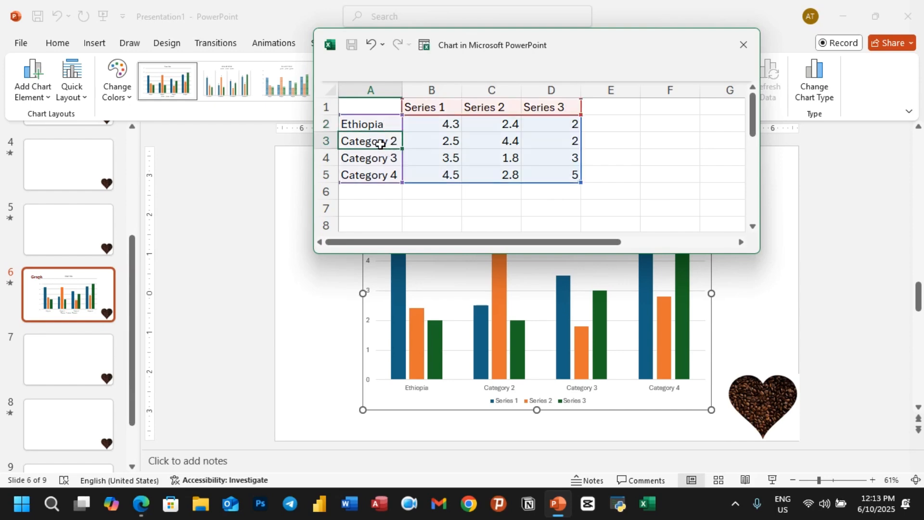
pyautogui.write('America')
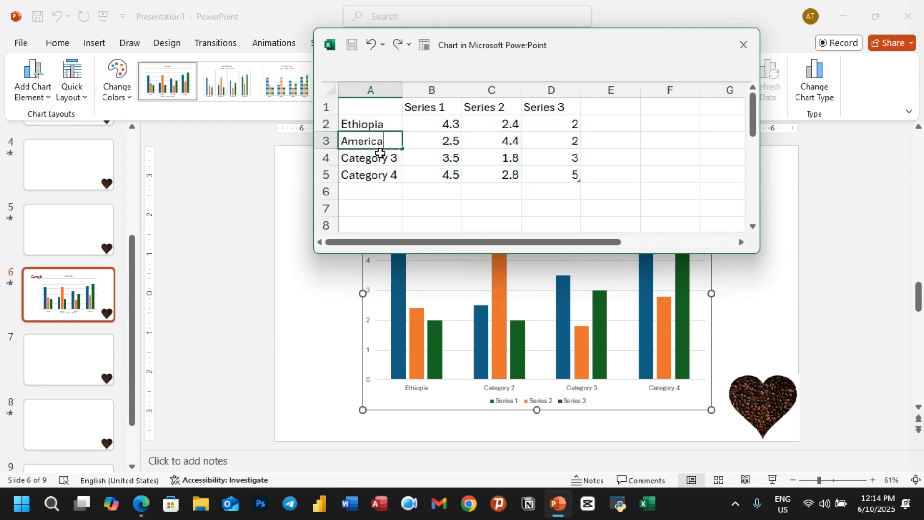
pyautogui.click(378, 157)
pyautogui.write('Kenya')
pyautogui.click(370, 179)
pyautogui.write('Braz')
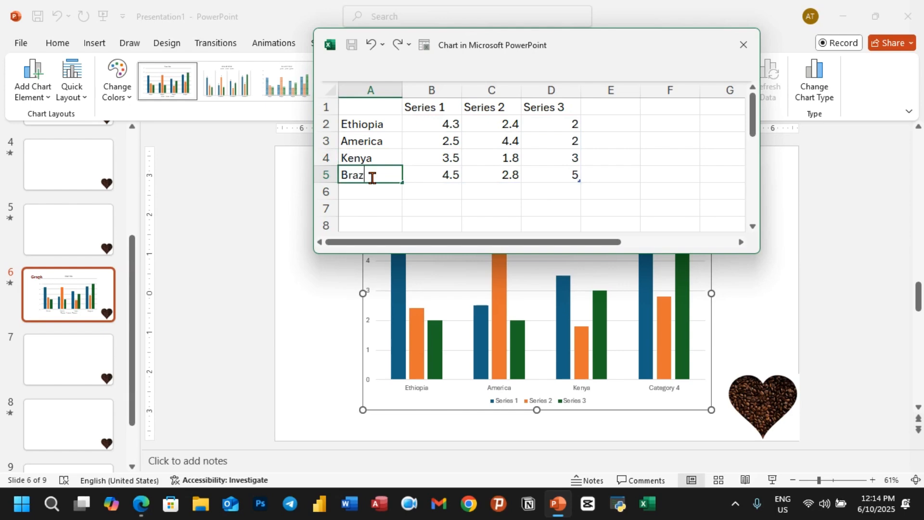
pyautogui.write('il')
pyautogui.click(418, 143)
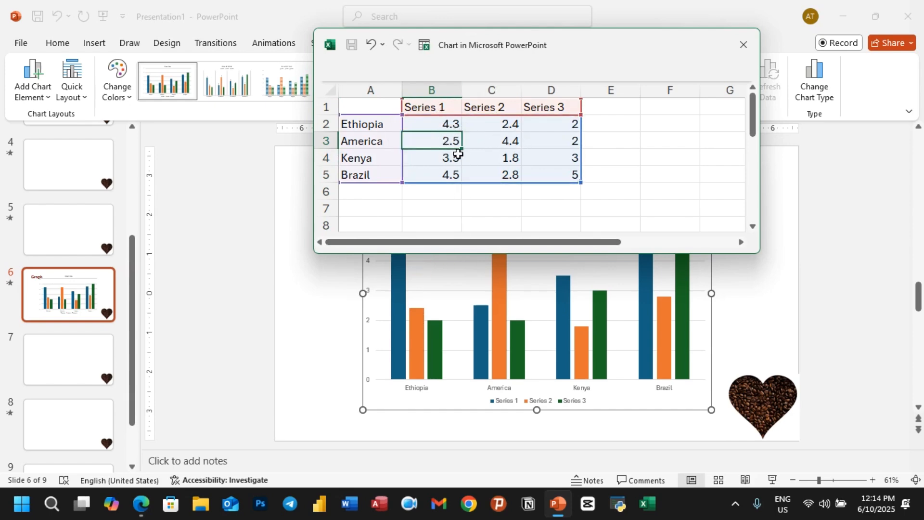
# Rename the first data series header in cell B1 to "Export"
pyautogui.click(448, 105)
pyautogui.write('Expo')
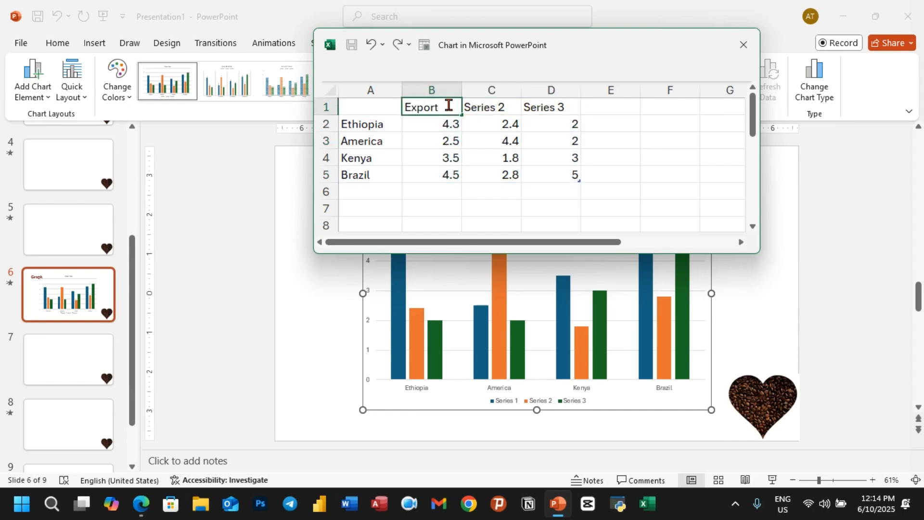
pyautogui.write('rt')
# Delete the Series 2 and Series 3 columns from the chart data and close the data sheet
pyautogui.click(501, 87)
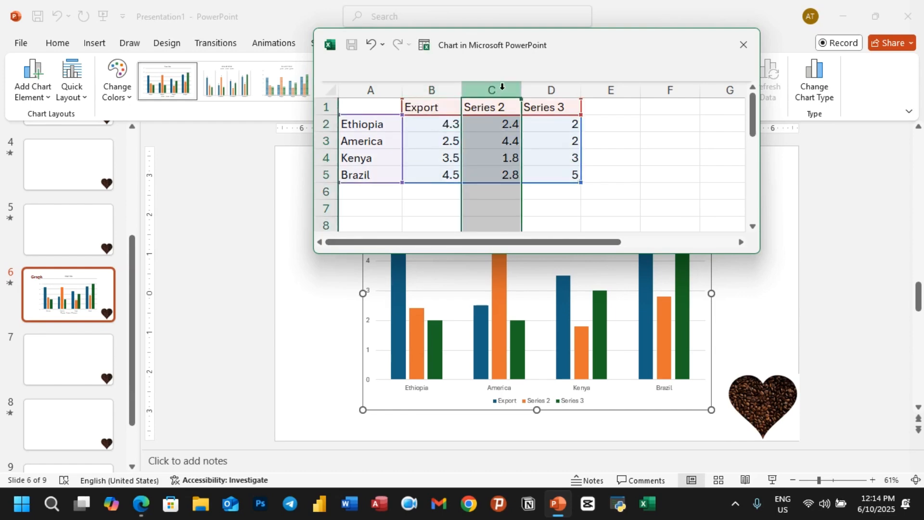
pyautogui.rightClick(502, 86)
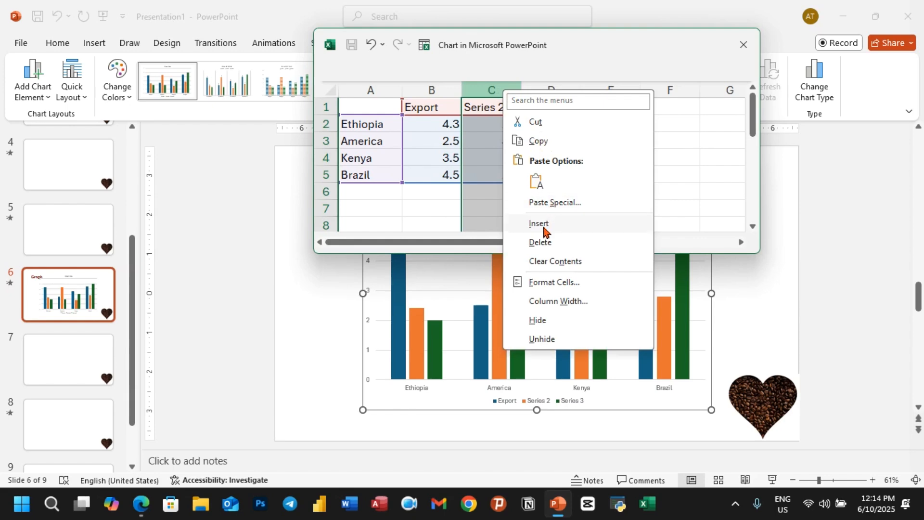
pyautogui.click(542, 243)
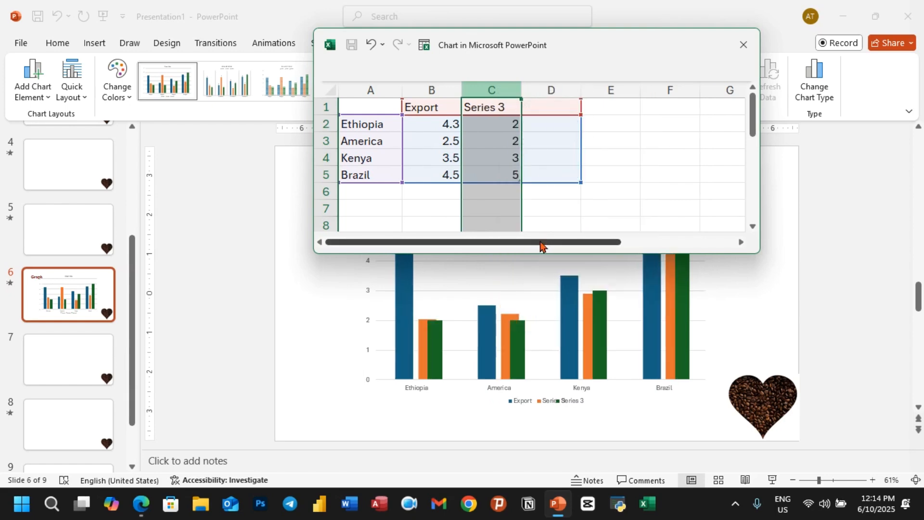
pyautogui.rightClick(500, 91)
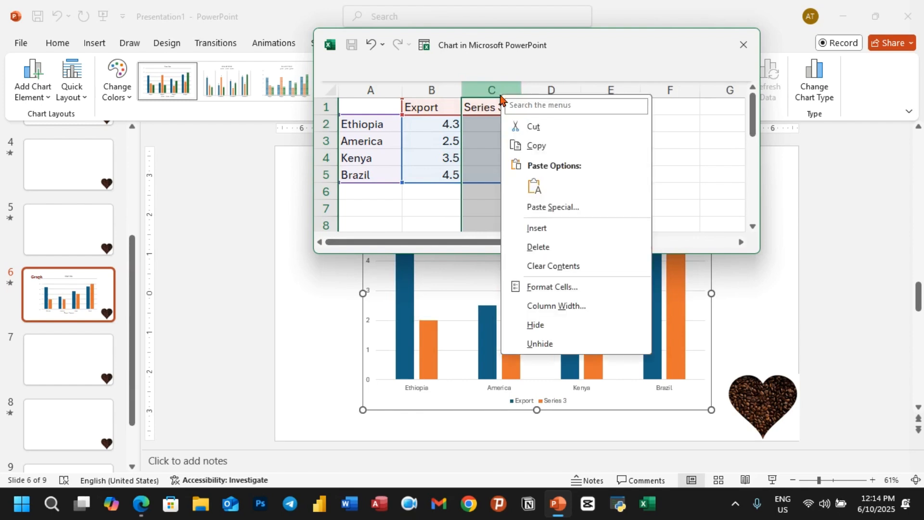
pyautogui.click(539, 246)
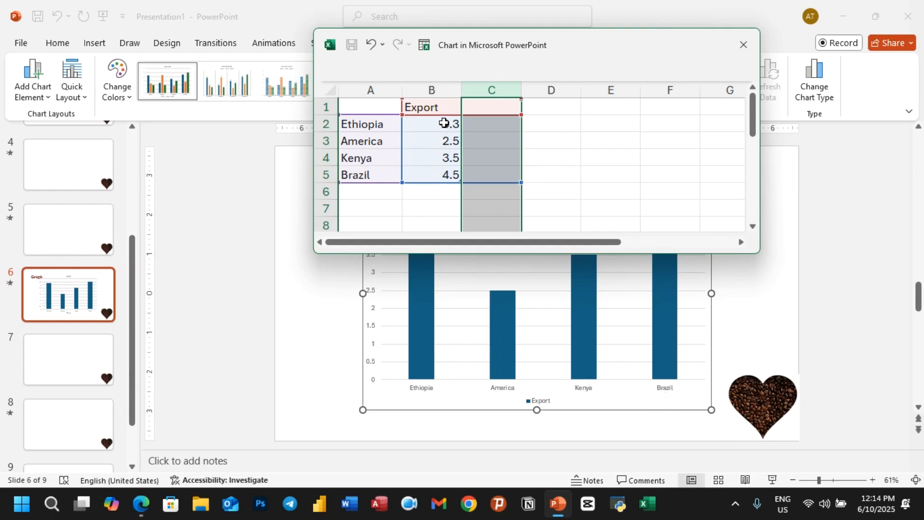
pyautogui.click(744, 44)
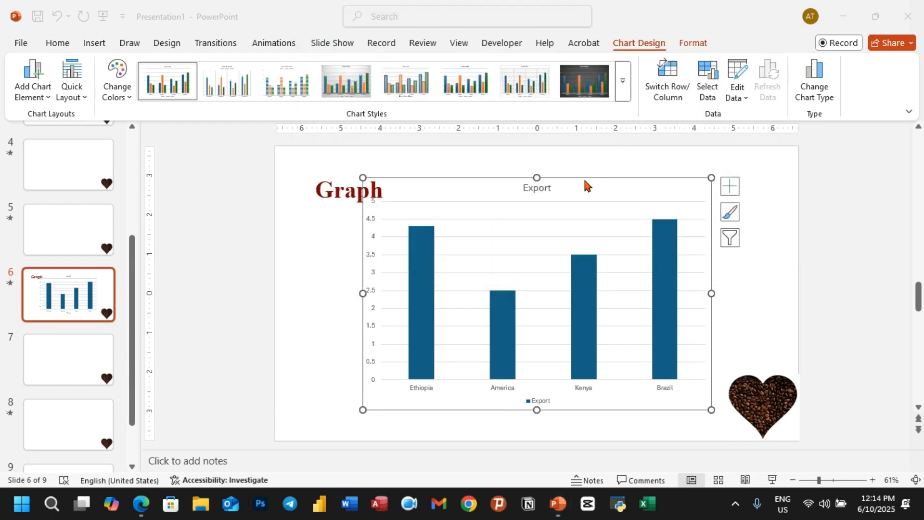
# Move the chart below the "Graph" title on slide 6
pyautogui.doubleClick(570, 417)
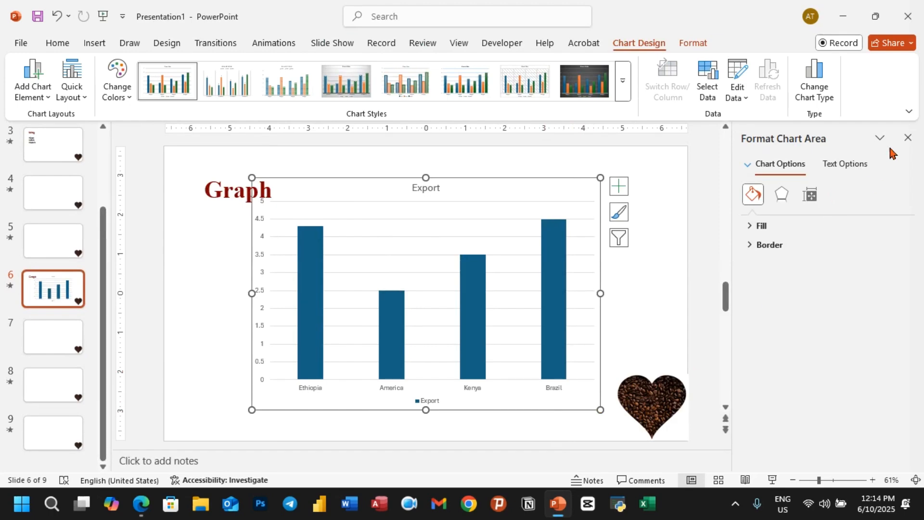
pyautogui.click(908, 138)
pyautogui.moveTo(698, 178); pyautogui.dragTo(674, 212)
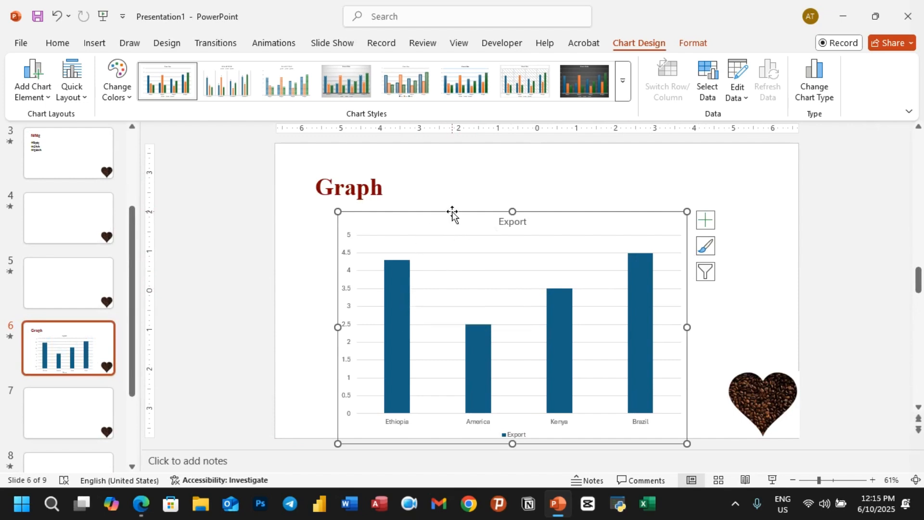
# Add an "Income" series to the chart data with 7 for Ethiopia, 8 for America, 4 for Kenya and 3 for Brazil, and close the sheet
pyautogui.click(747, 99)
pyautogui.click(766, 117)
pyautogui.doubleClick(490, 141)
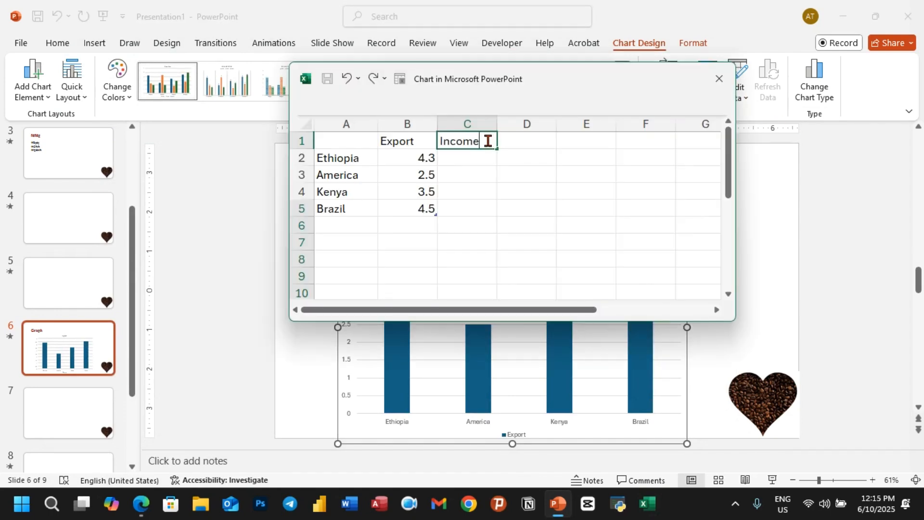
pyautogui.click(467, 159)
pyautogui.write('7')
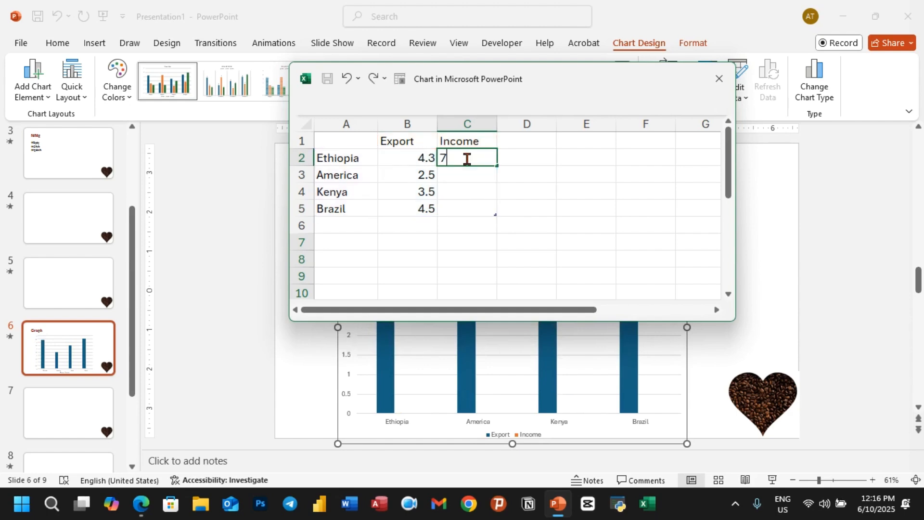
pyautogui.click(462, 175)
pyautogui.write('8')
pyautogui.click(461, 190)
pyautogui.write('4')
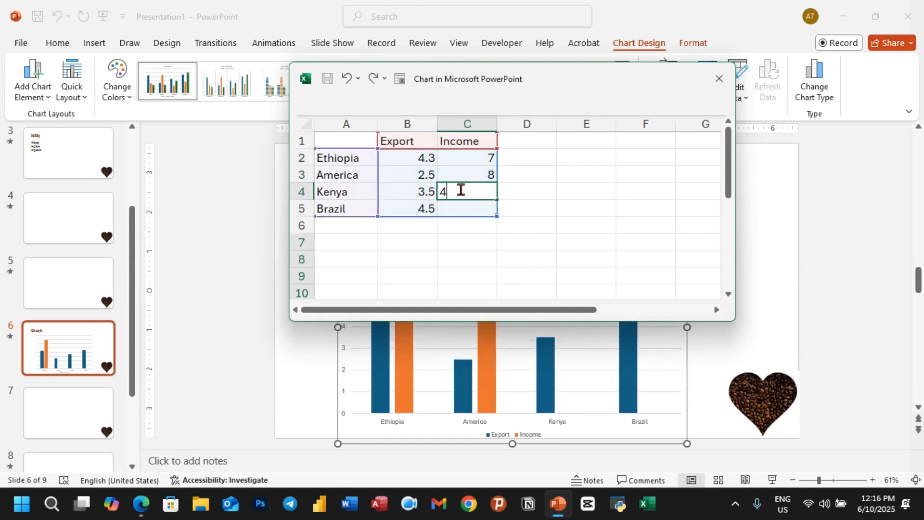
pyautogui.click(466, 209)
pyautogui.write('3')
pyautogui.click(491, 226)
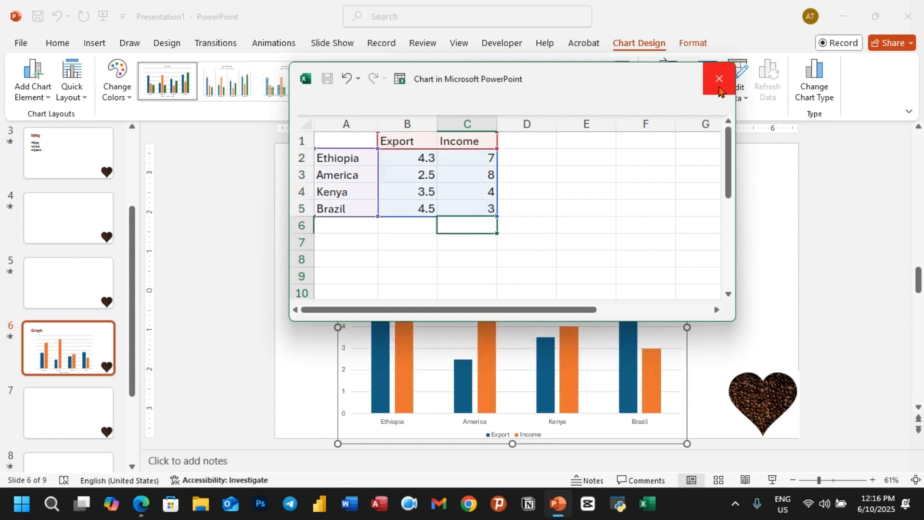
pyautogui.click(719, 78)
pyautogui.click(747, 303)
# Add a chart title to the column chart on slide 6 and set its text to "kaldi's coffee"
pyautogui.click(508, 214)
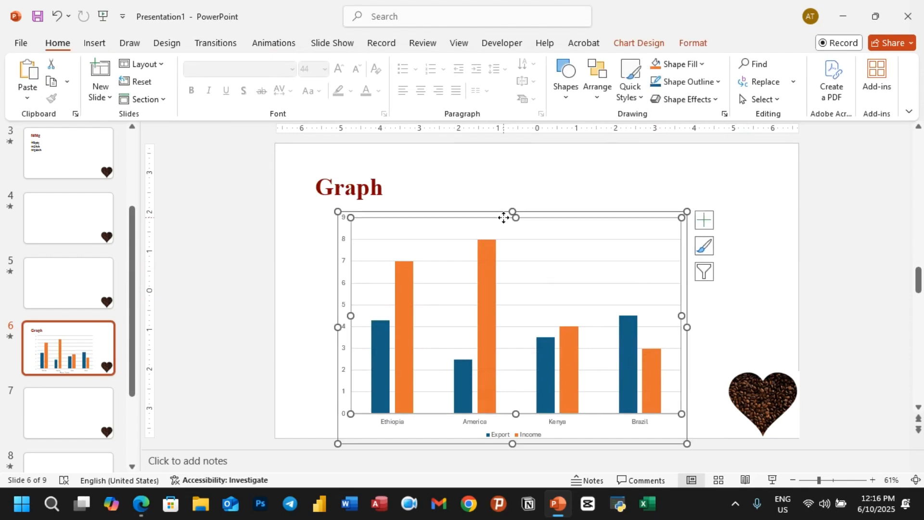
pyautogui.click(648, 45)
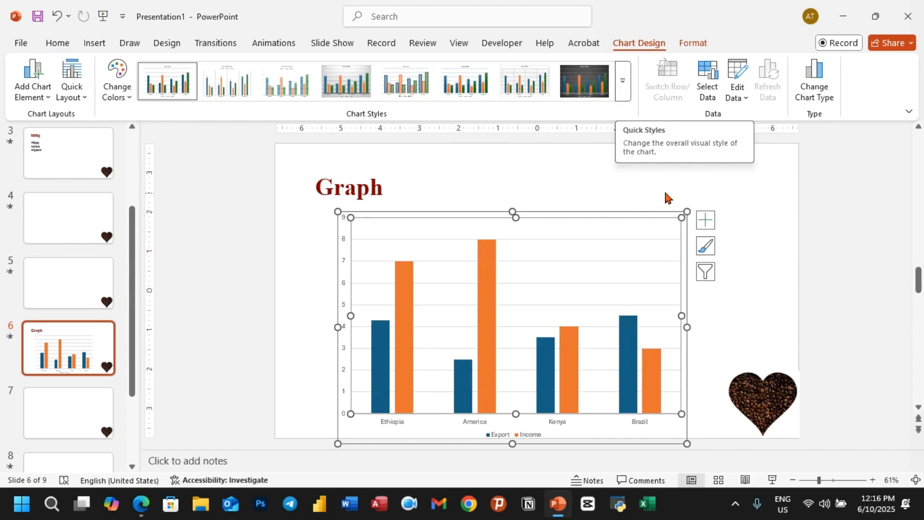
pyautogui.click(704, 222)
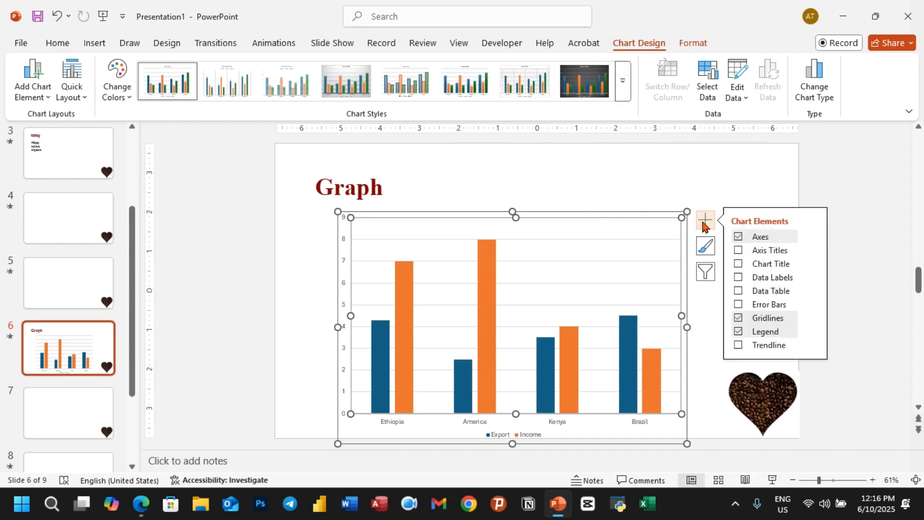
pyautogui.click(739, 268)
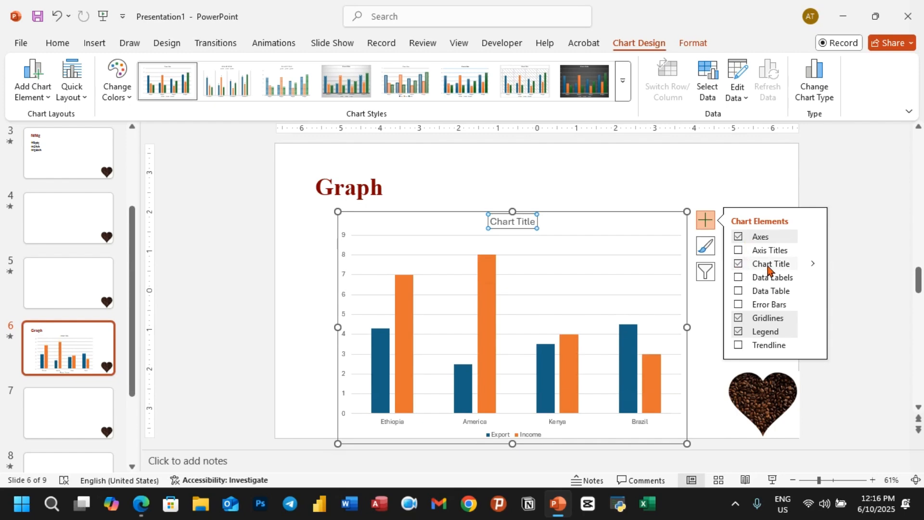
pyautogui.doubleClick(527, 223)
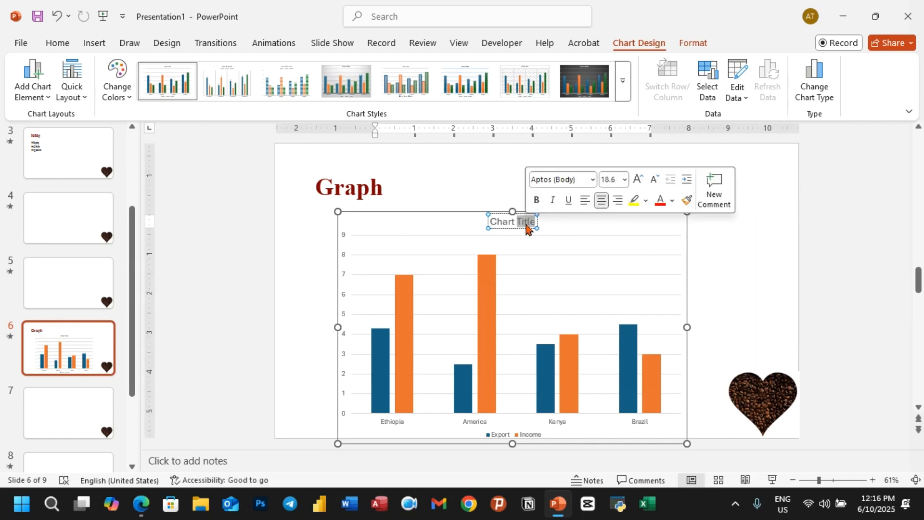
pyautogui.tripleClick(526, 225)
pyautogui.write("kaldi's coffee")
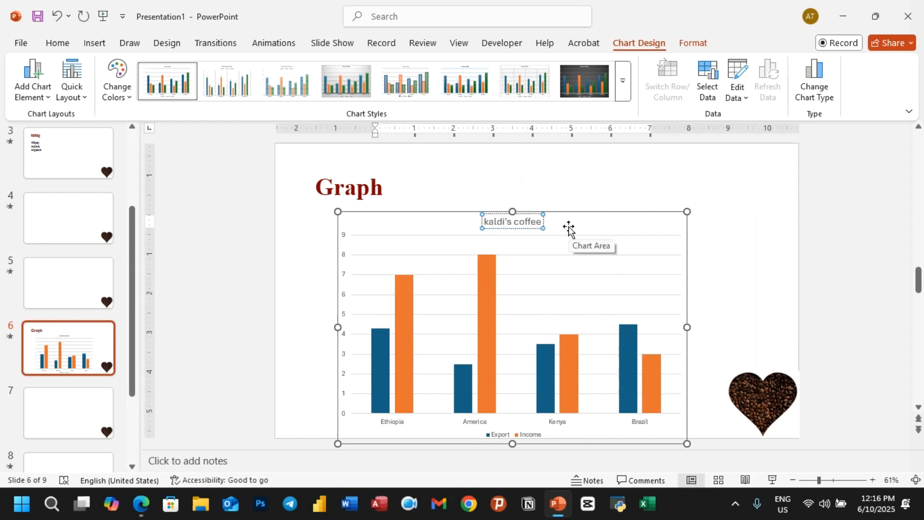
pyautogui.click(721, 262)
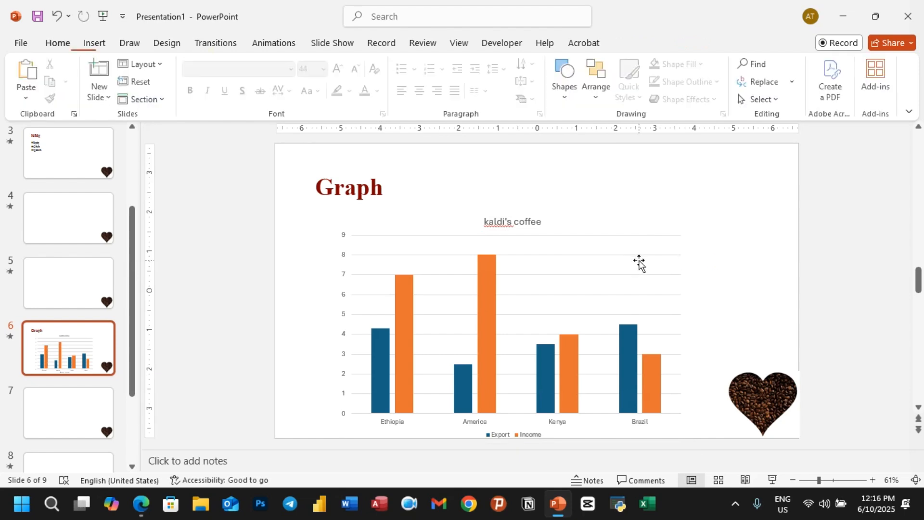
# Apply the Fly In animation to the whole chart on slide 6
pyautogui.click(480, 261)
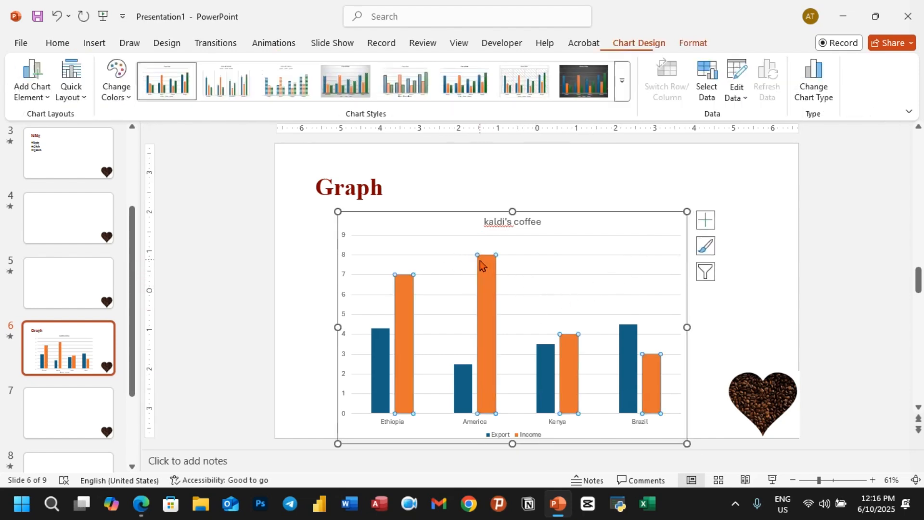
pyautogui.click(560, 215)
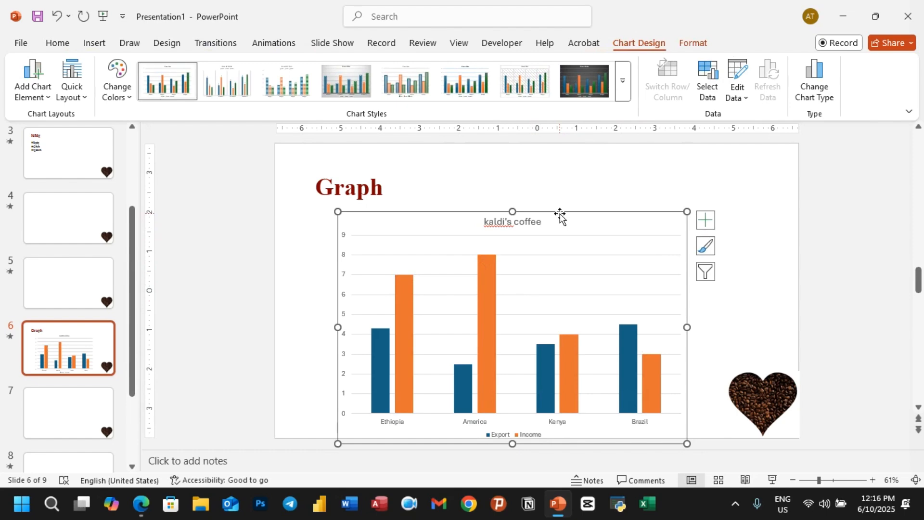
pyautogui.click(283, 44)
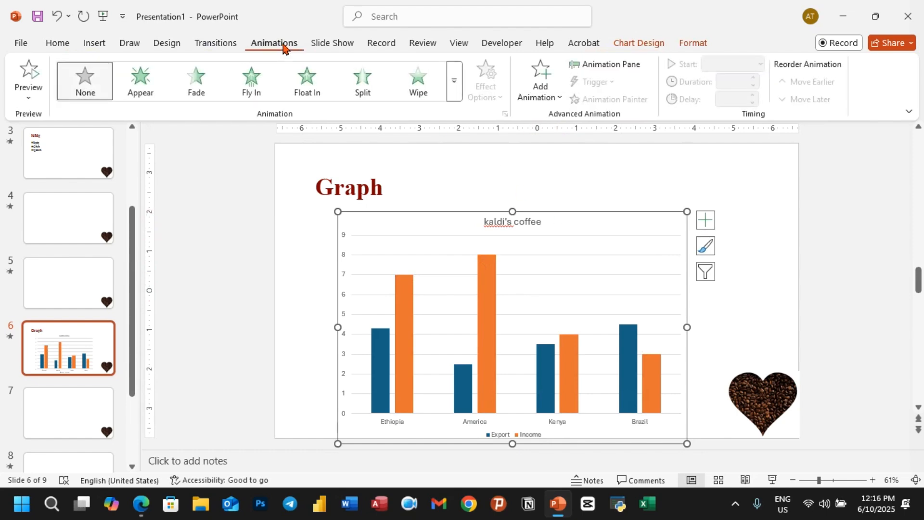
pyautogui.click(253, 86)
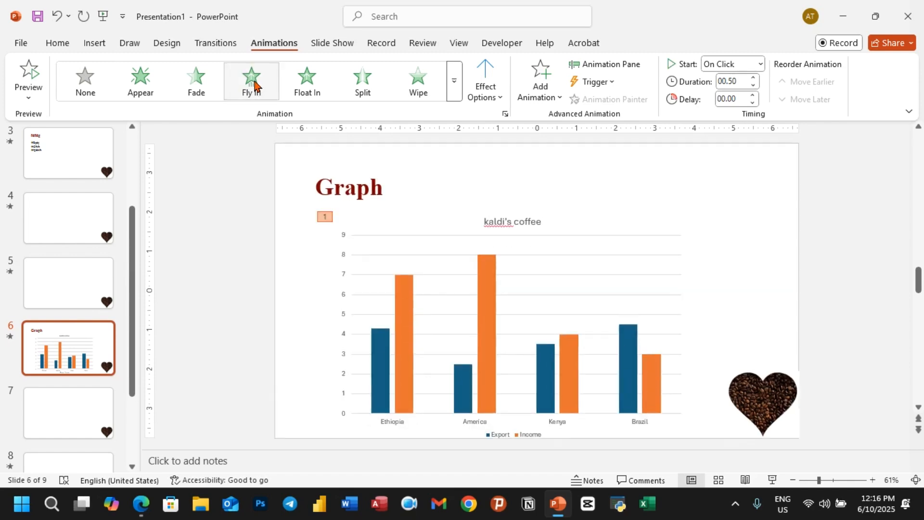
# Set the sequence of the chart's Fly In animation to By Category
pyautogui.click(498, 99)
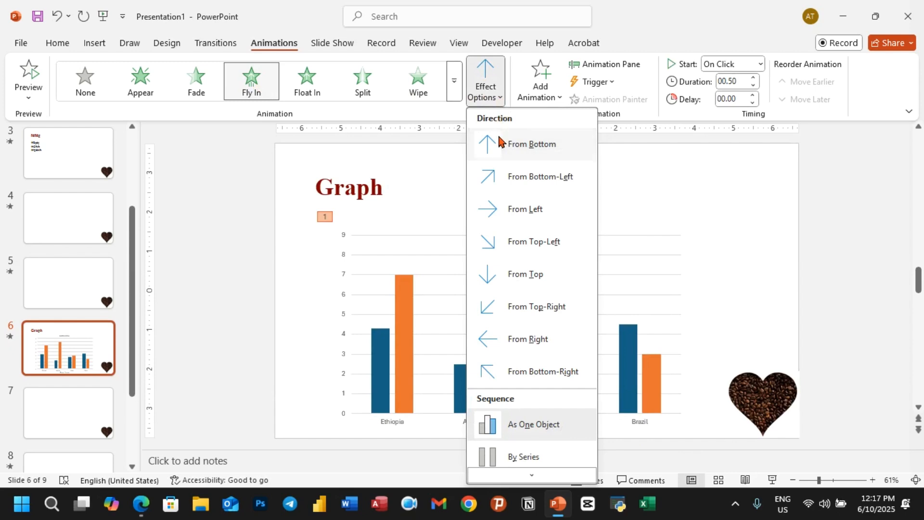
pyautogui.scroll(-3, 548, 322)
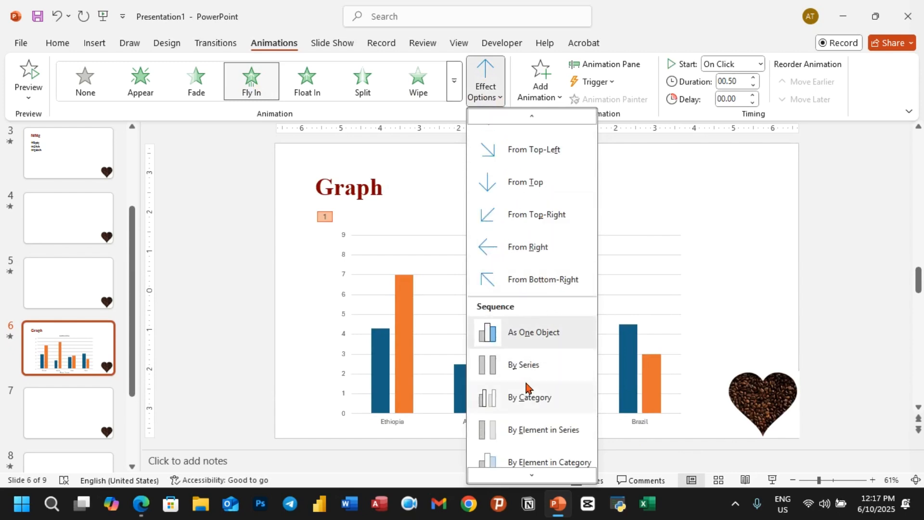
pyautogui.click(523, 397)
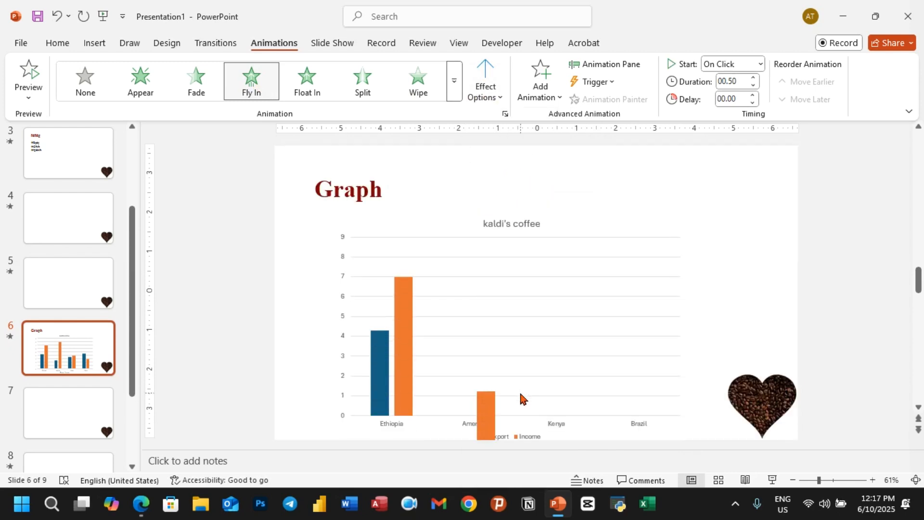
# Set the chart's Fly In animation sequence to By Element in Series
pyautogui.click(501, 95)
pyautogui.scroll(-3, 547, 276)
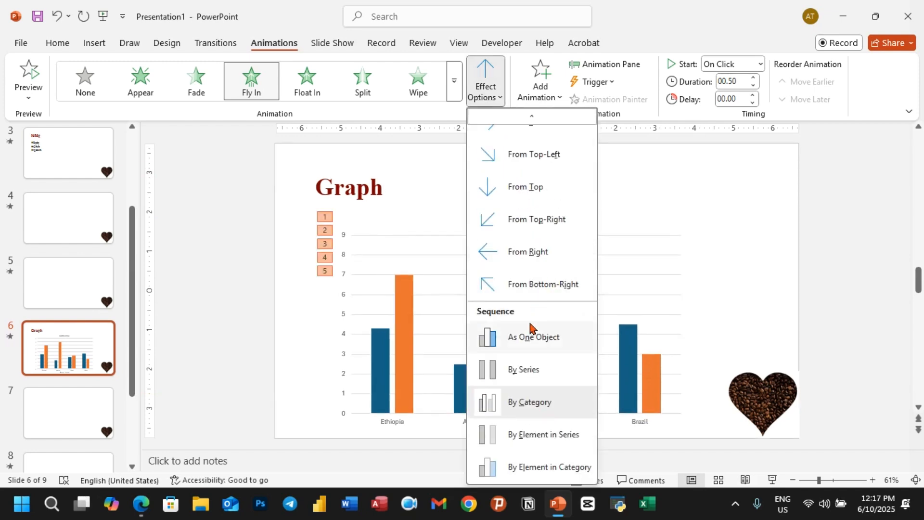
pyautogui.click(545, 435)
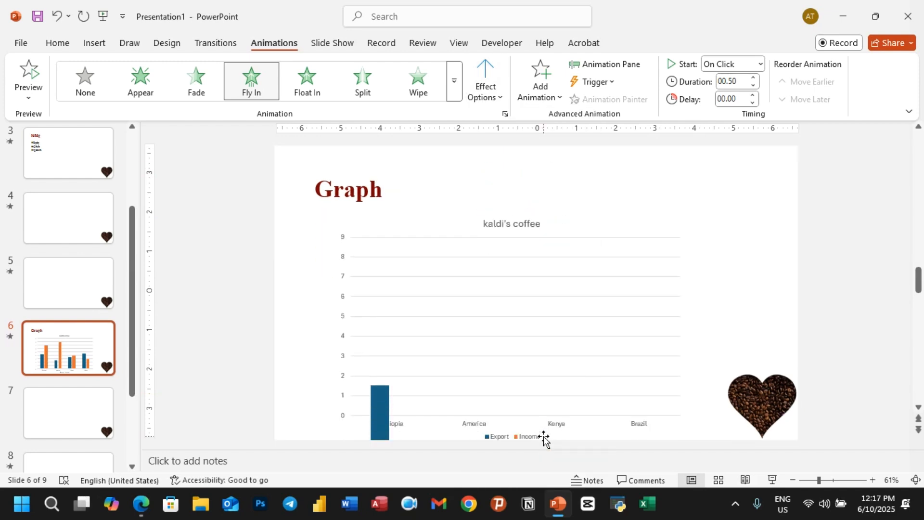